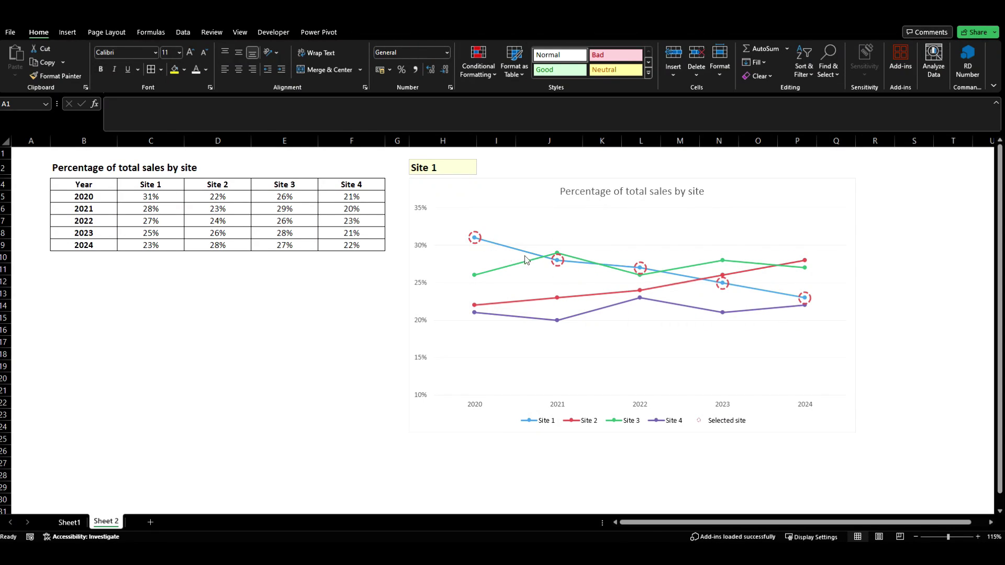
- Pick Site 2, Site 3 and Site 4 in H2 on Sheet 2 to preview each highlighted series
click(444, 171)
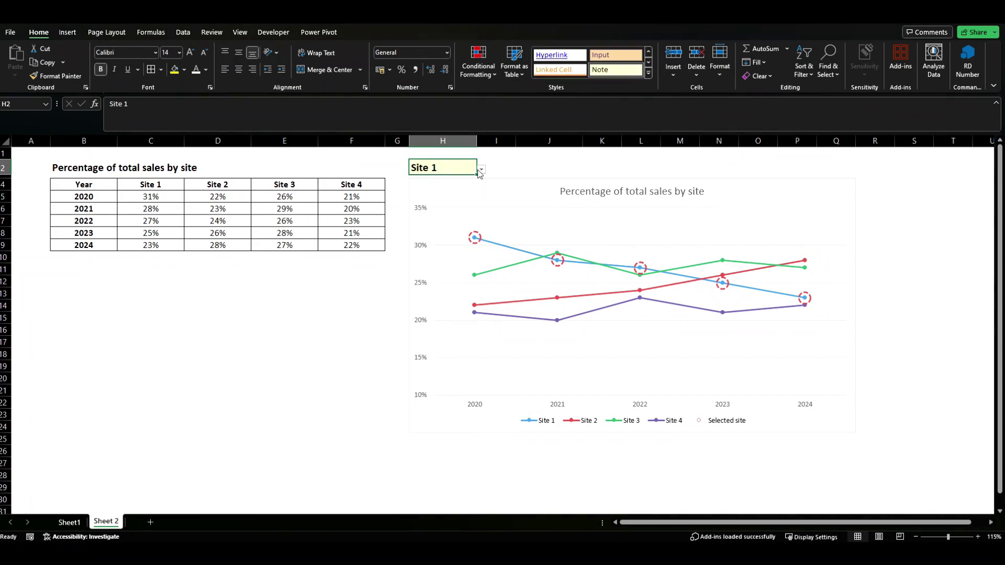
click(481, 170)
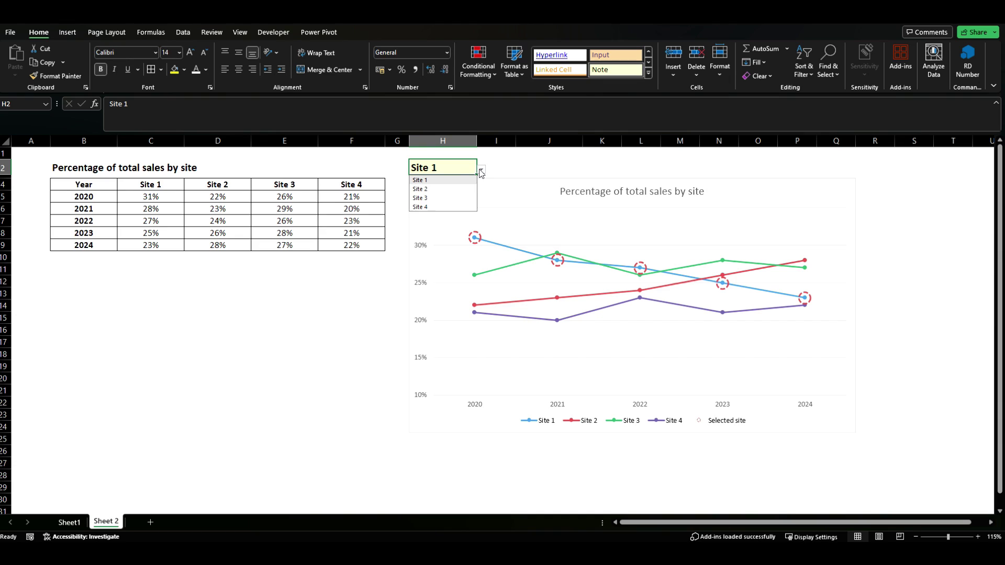
click(427, 189)
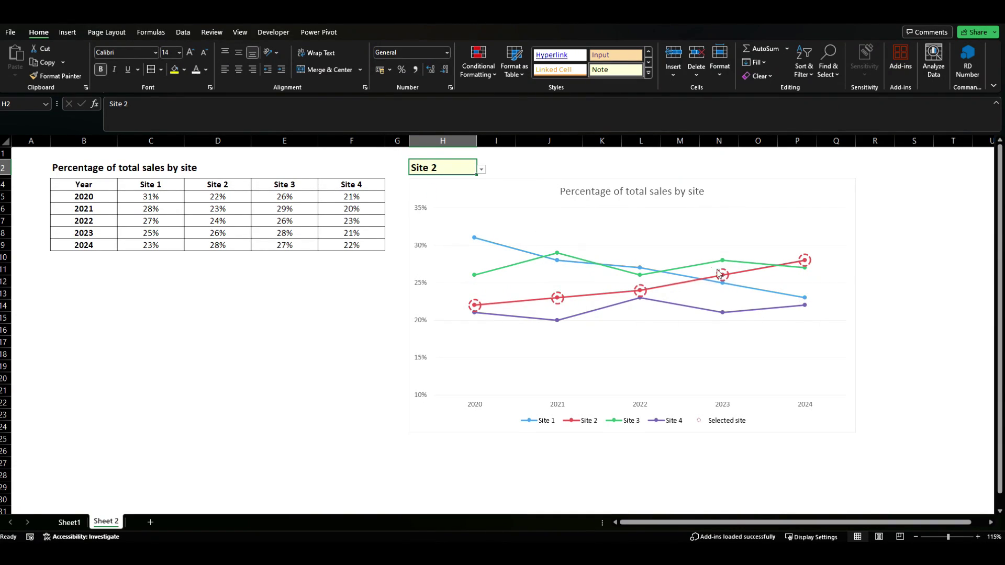
click(481, 170)
click(416, 188)
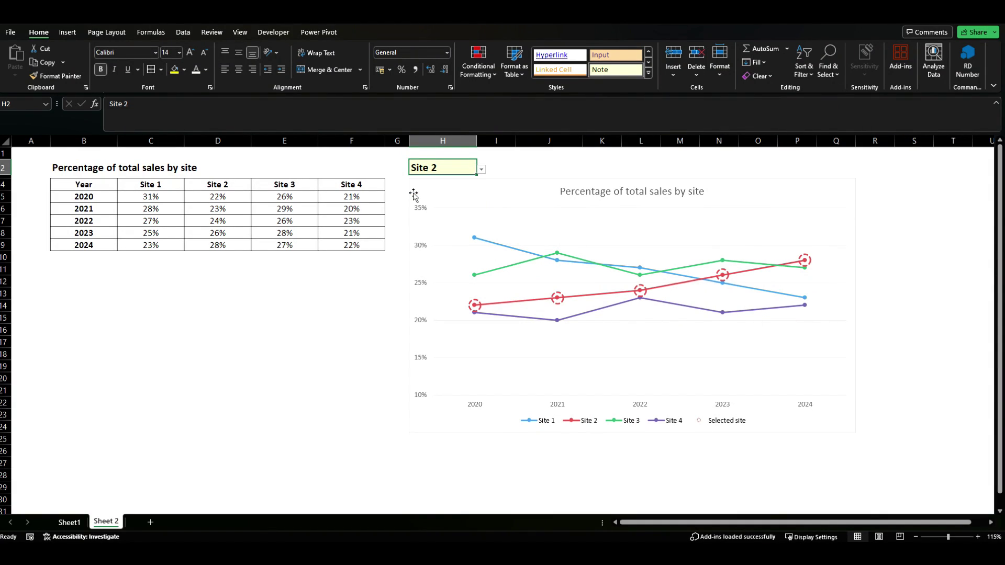
click(481, 170)
click(437, 198)
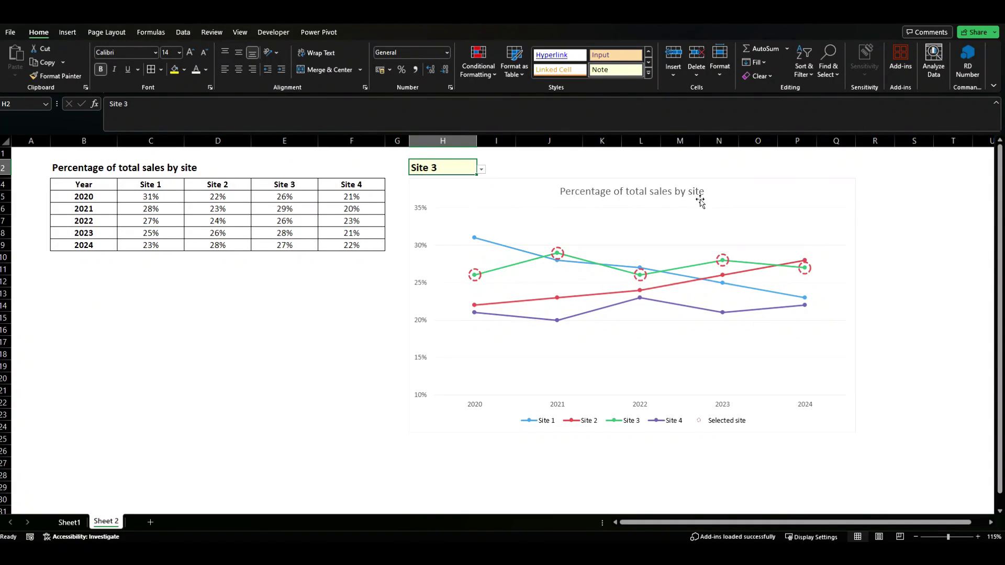
click(481, 171)
click(424, 209)
- Reset the H2 dropdown to Site 1 and switch to Sheet1
click(481, 171)
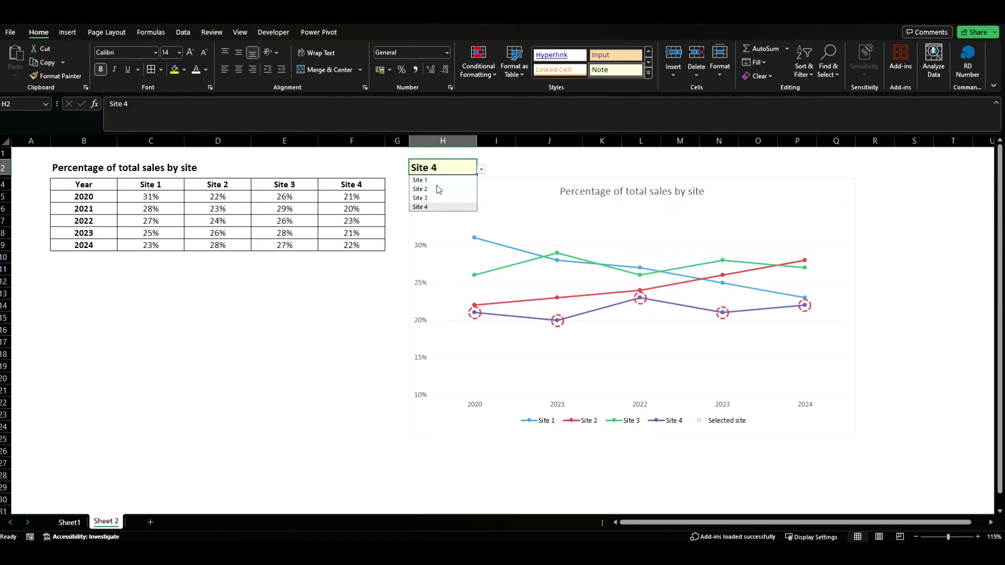
click(434, 181)
click(69, 522)
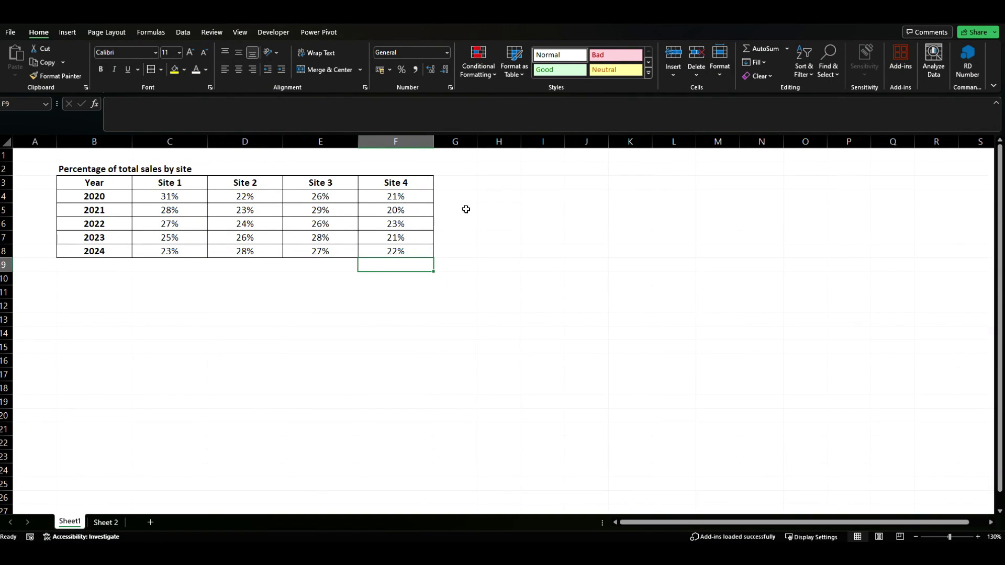
- Set the width of column G to 15
right_click(456, 141)
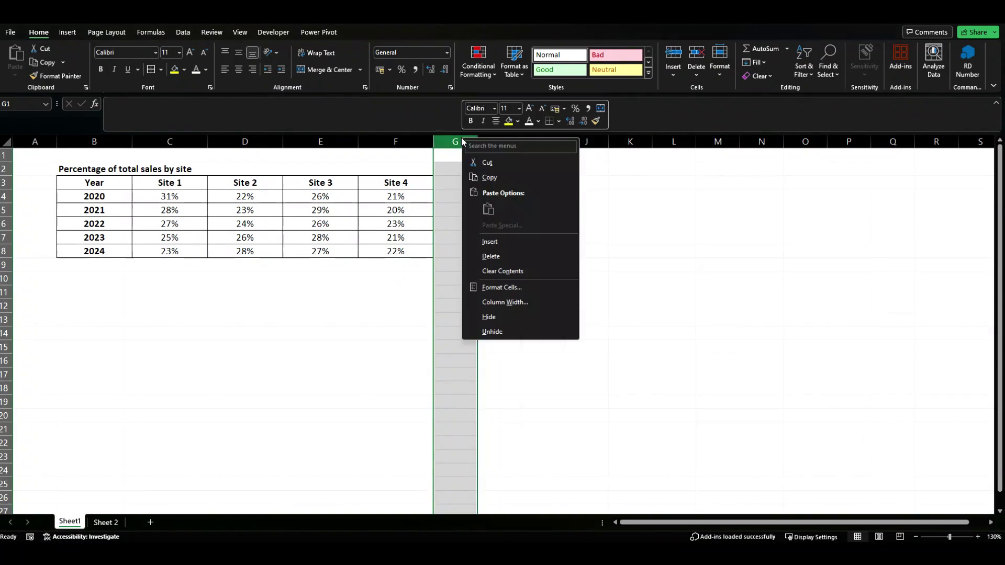
click(498, 297)
text(15)
key(Return)
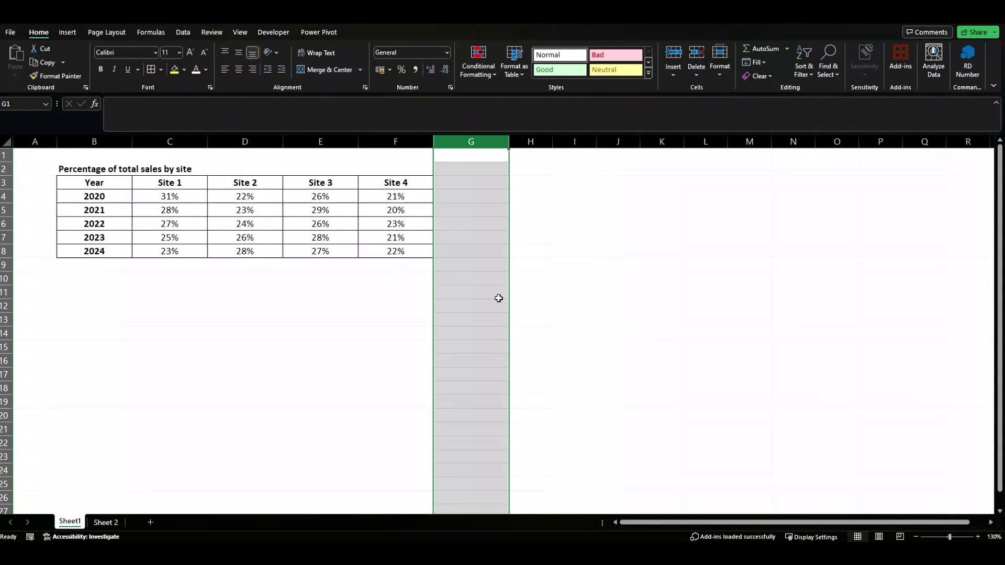
- Enter the header 'Selected site' in cell G3
click(459, 179)
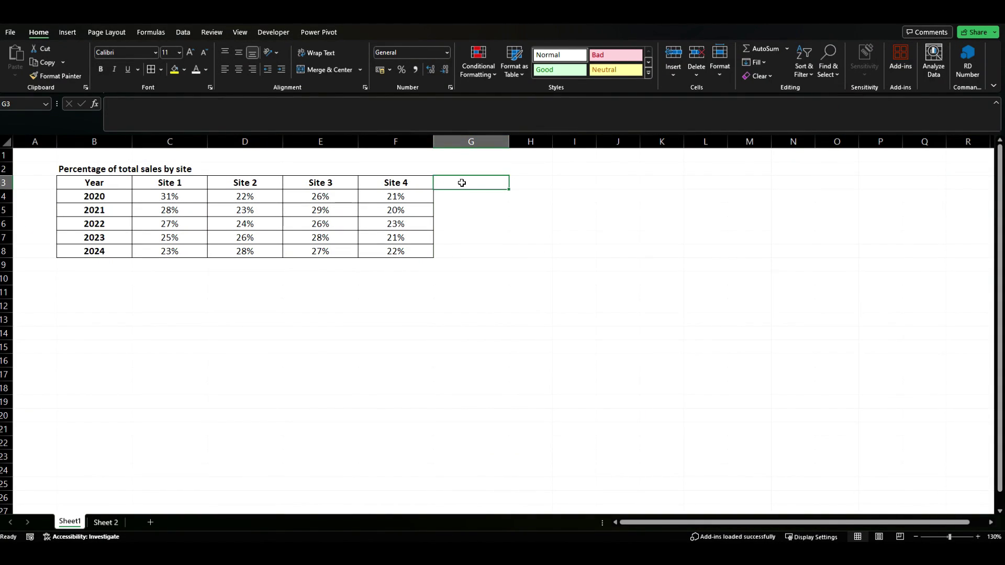
text(Selec)
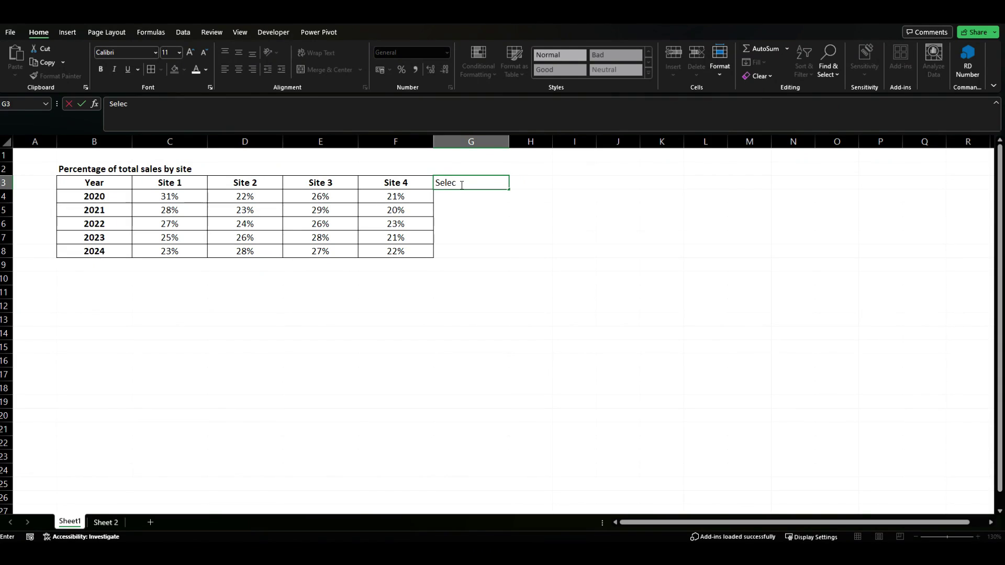
text(ted site)
key(Return)
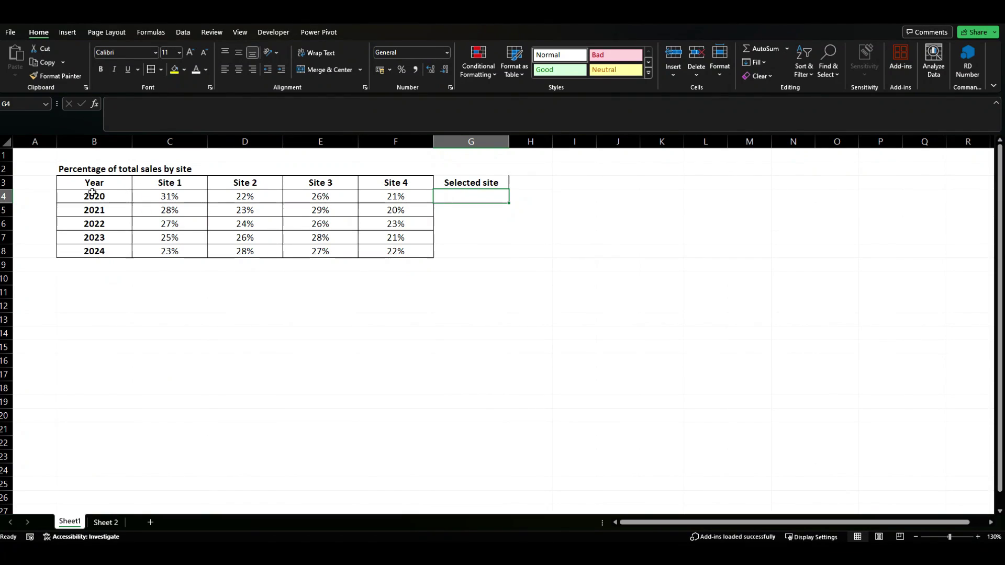
- Insert a recommended line chart of B3:G8 and move it right of the table
drag(92, 183, 451, 252)
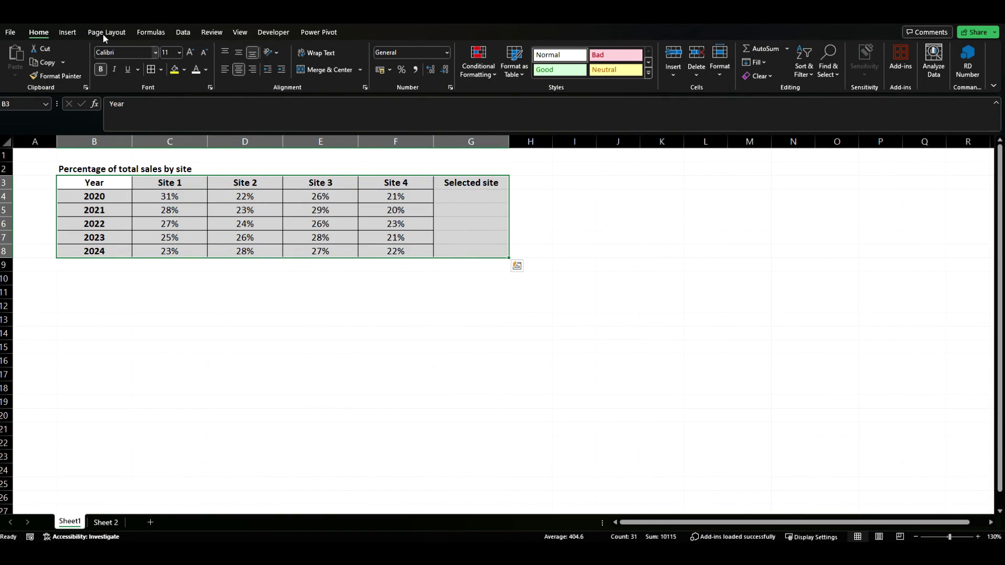
click(66, 33)
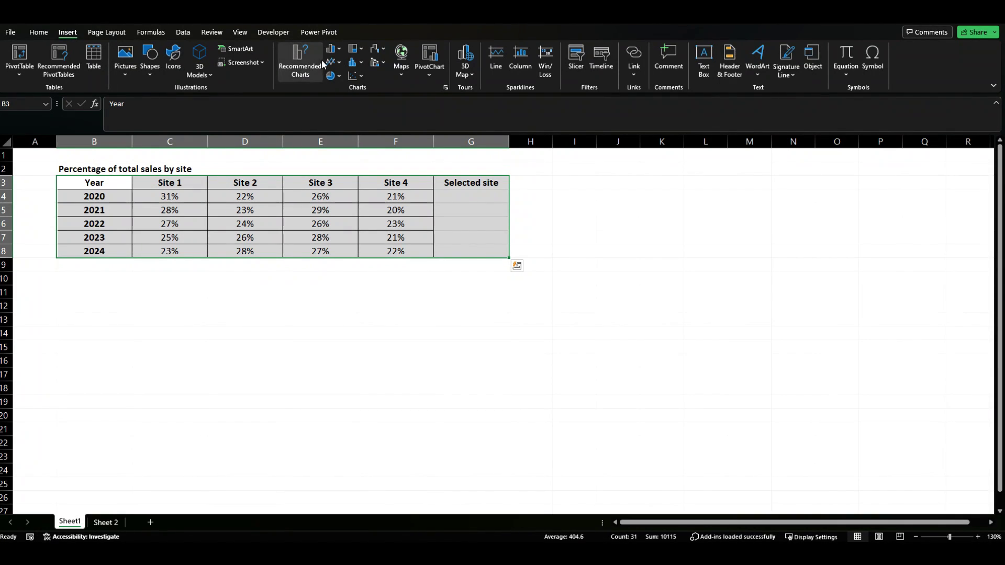
click(300, 67)
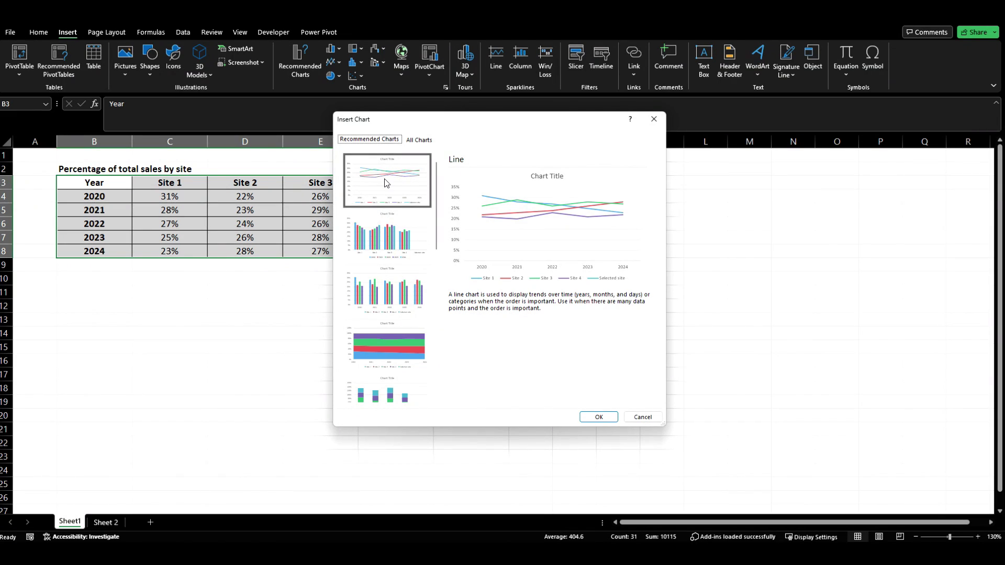
click(599, 417)
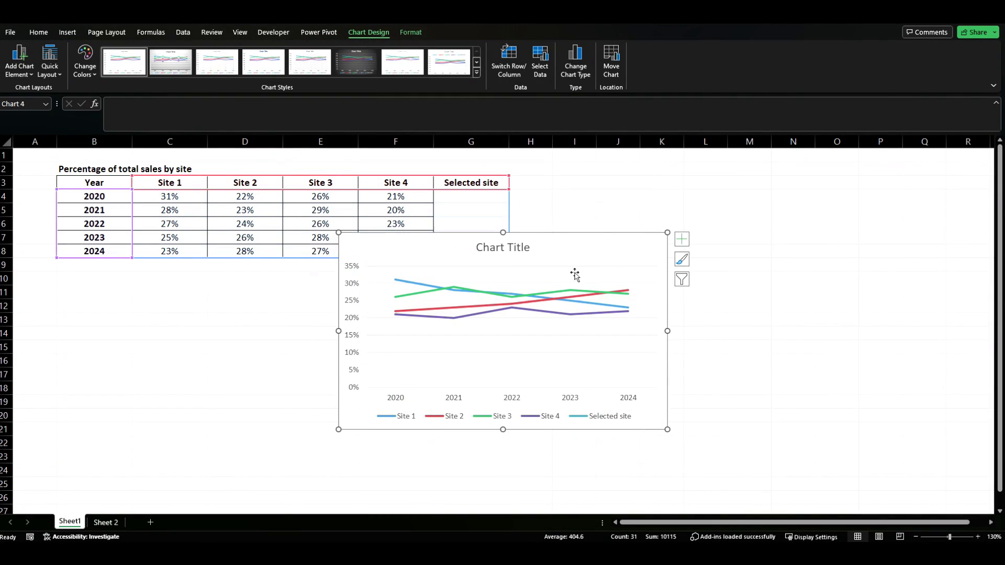
drag(559, 246, 746, 224)
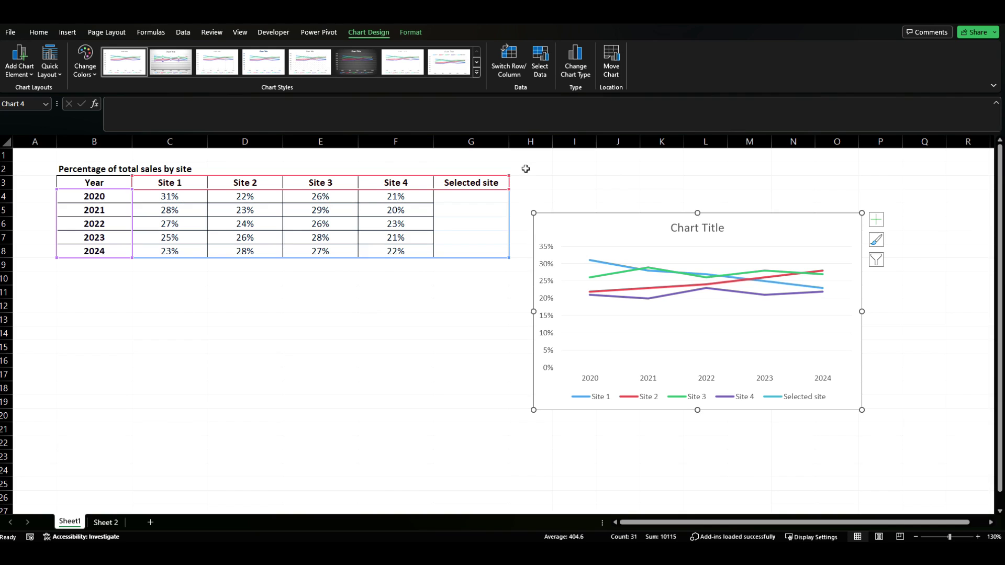
click(476, 167)
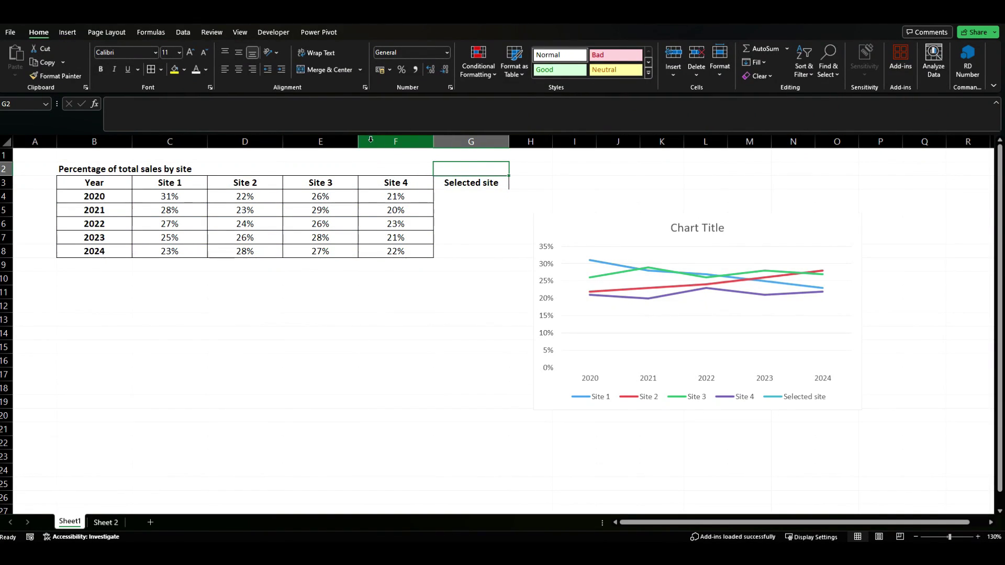
- Check Sheet 2's finished example, then apply the Note cell style to G2
drag(453, 196, 452, 250)
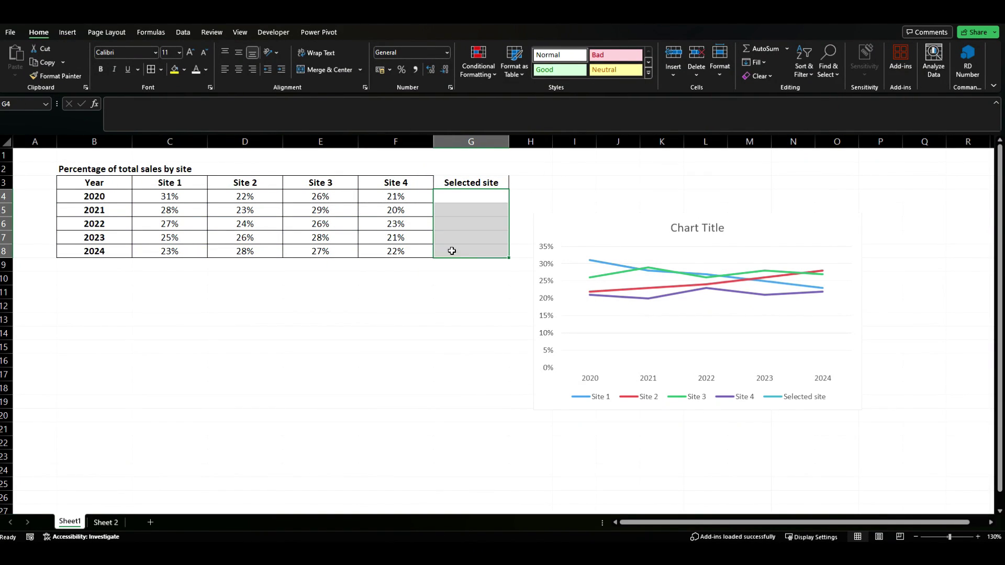
click(474, 168)
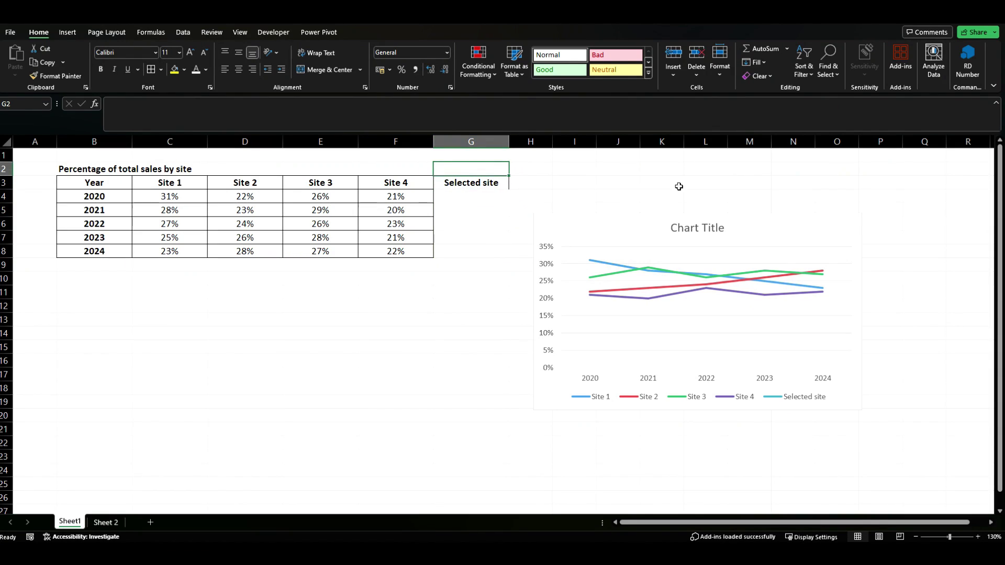
click(106, 522)
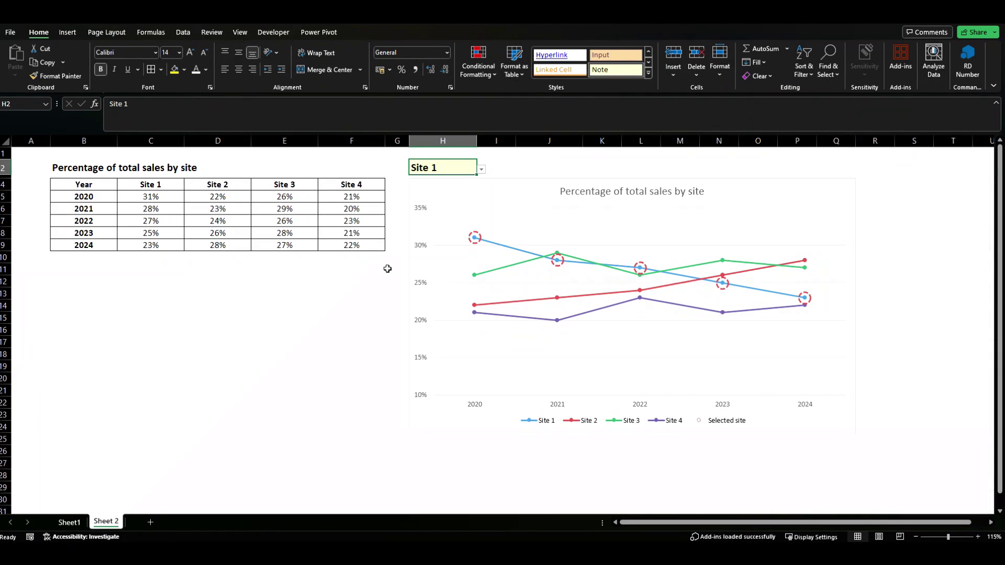
click(69, 522)
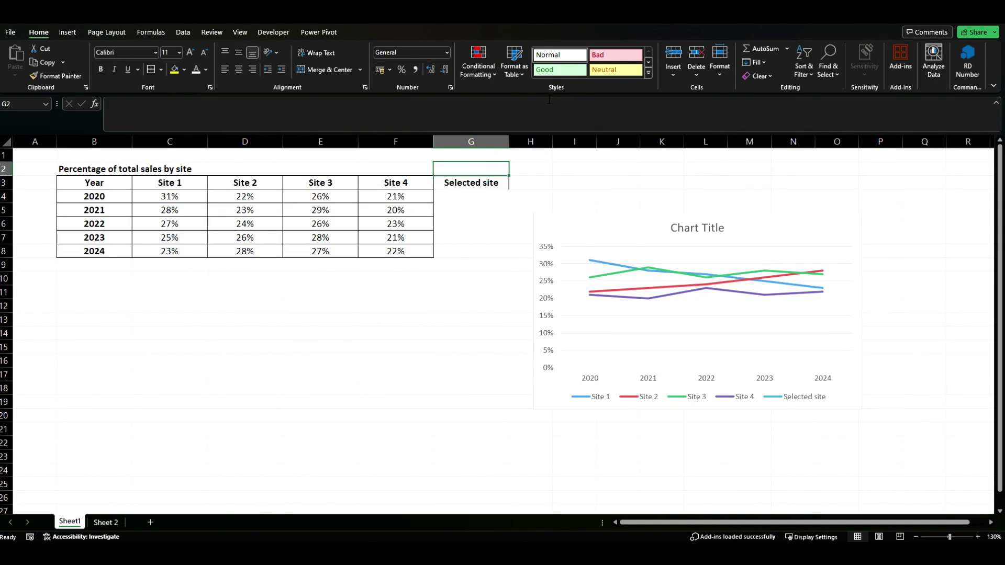
click(649, 75)
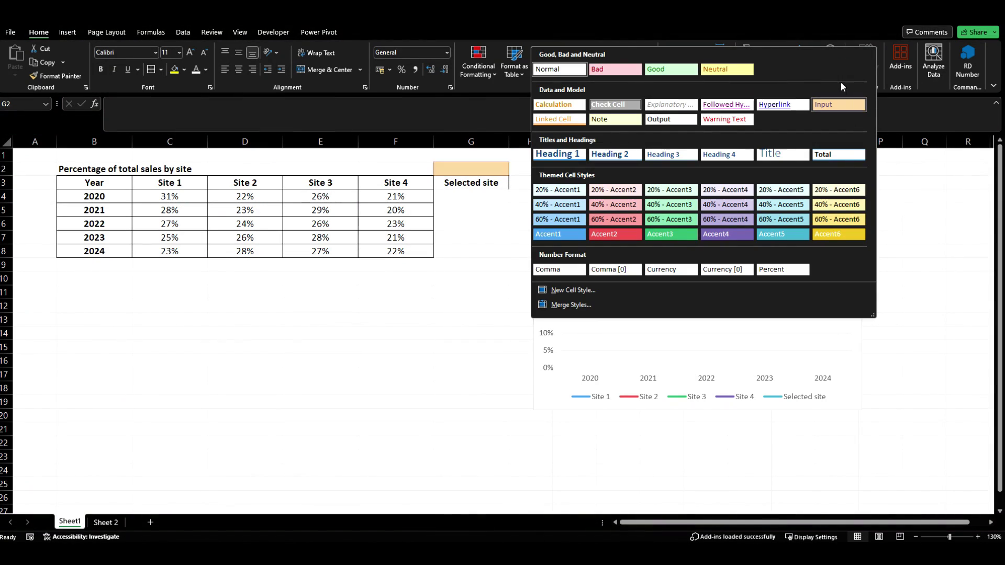
click(839, 101)
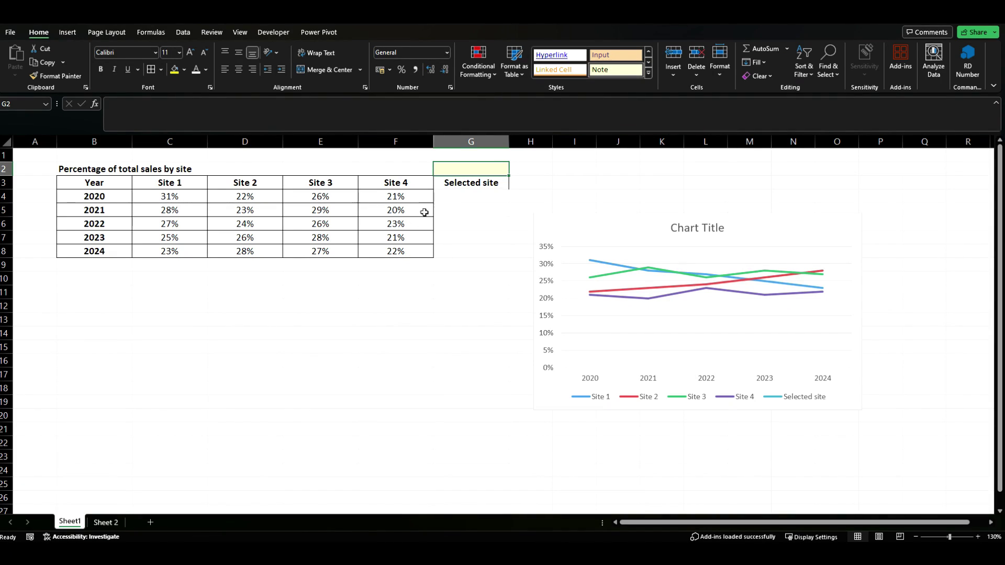
click(182, 31)
- Give G2 a List validation sourced from $C$3:$F$3 and set it to Site 1
click(618, 77)
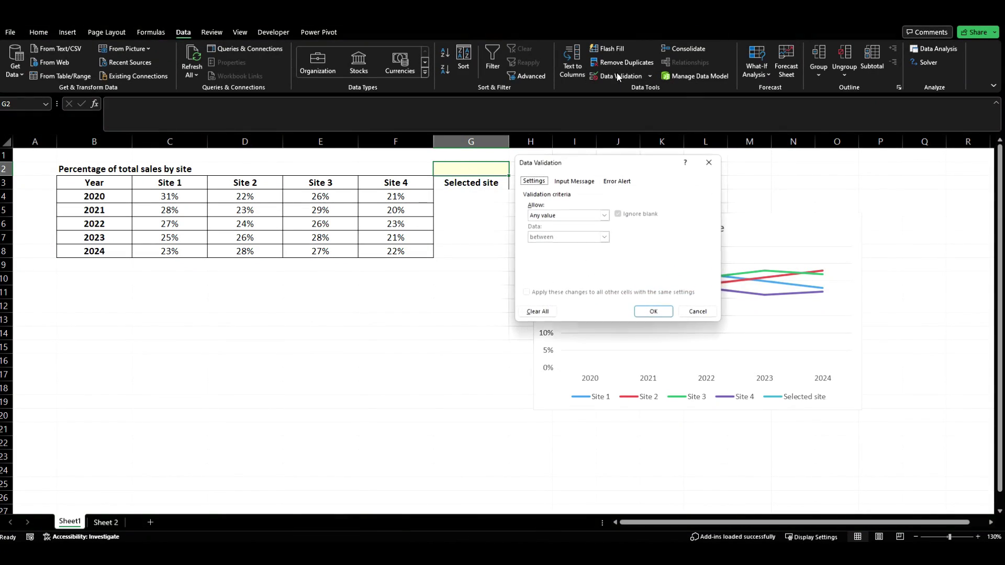
click(604, 215)
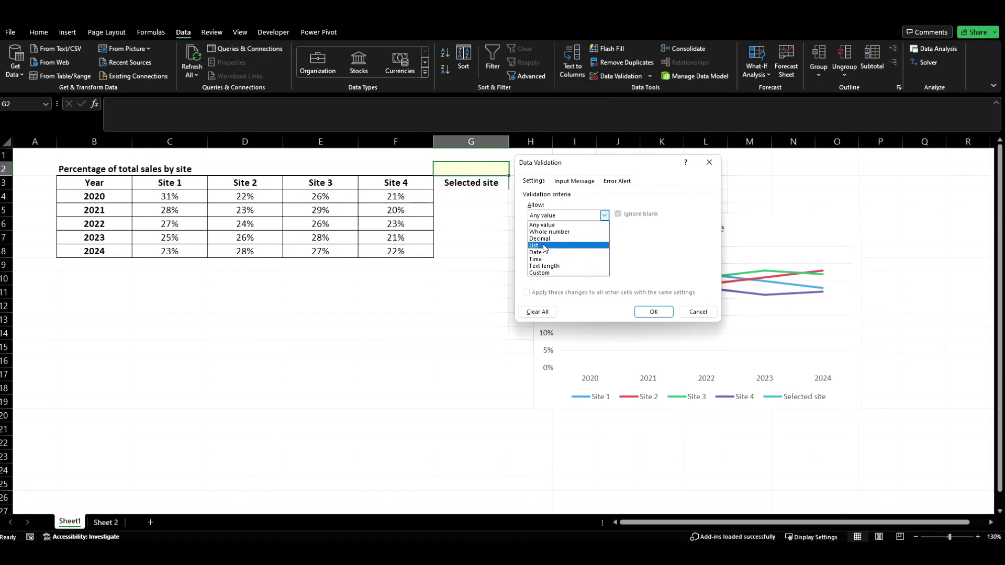
click(544, 245)
click(545, 258)
drag(152, 182, 372, 179)
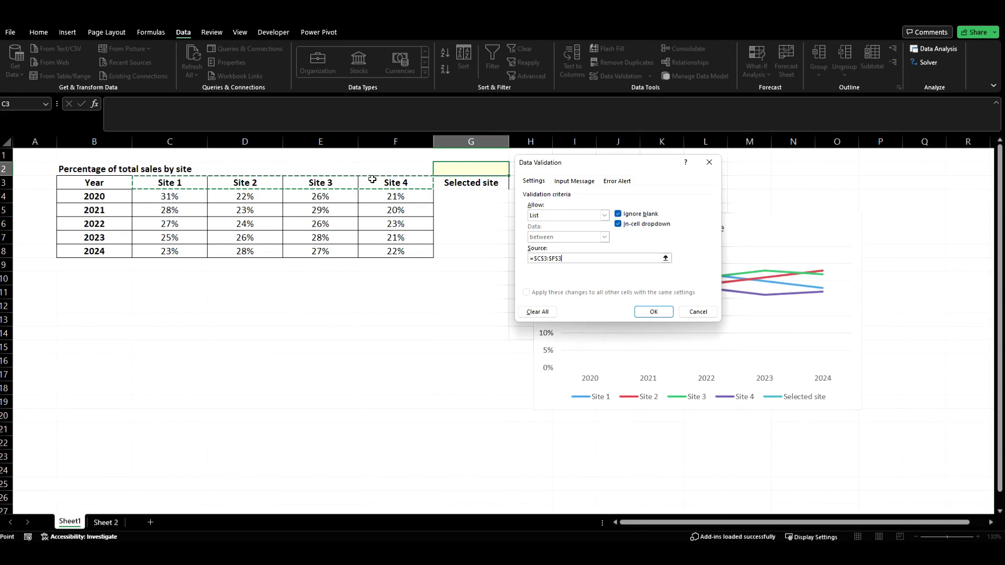
key(Return)
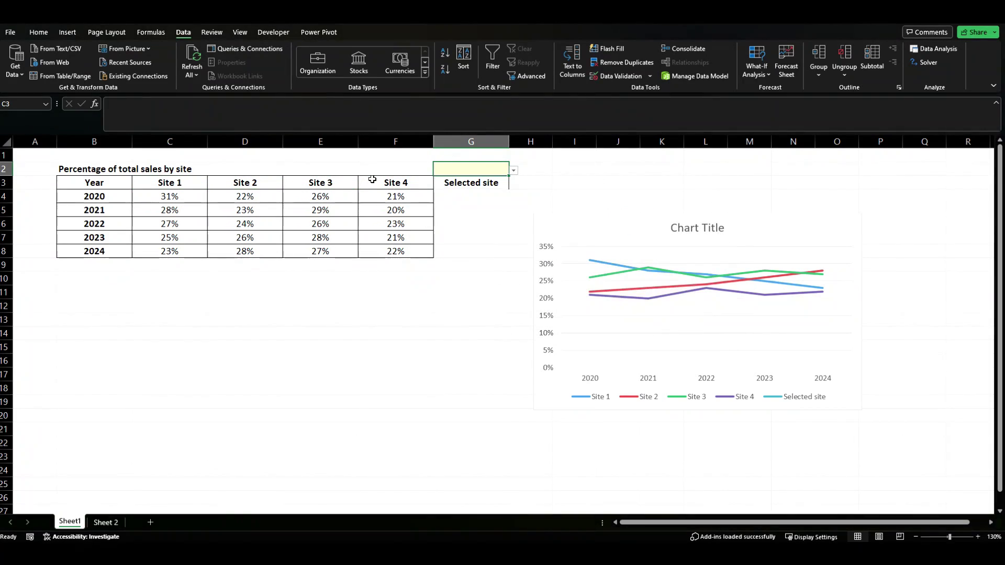
click(513, 170)
click(485, 182)
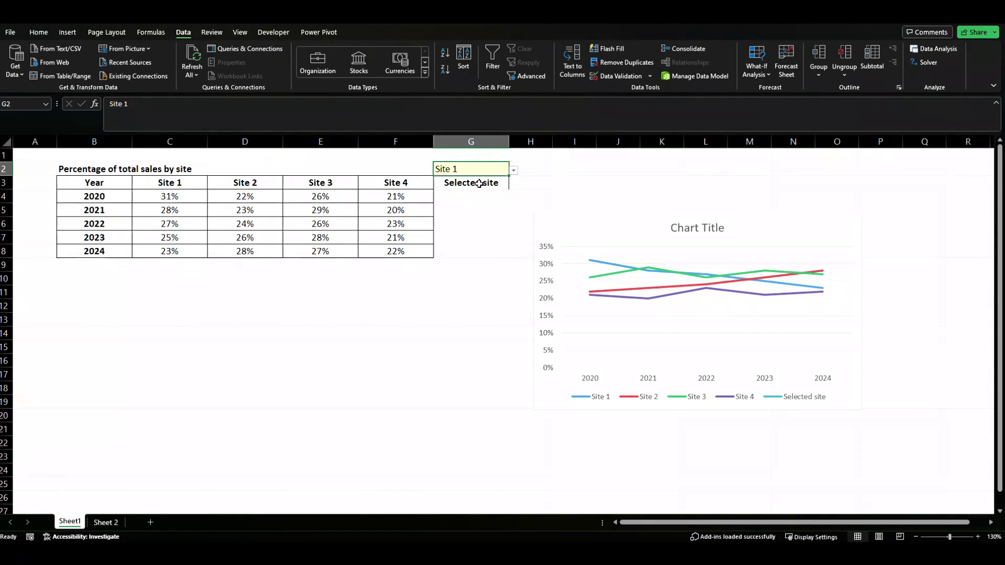
click(453, 198)
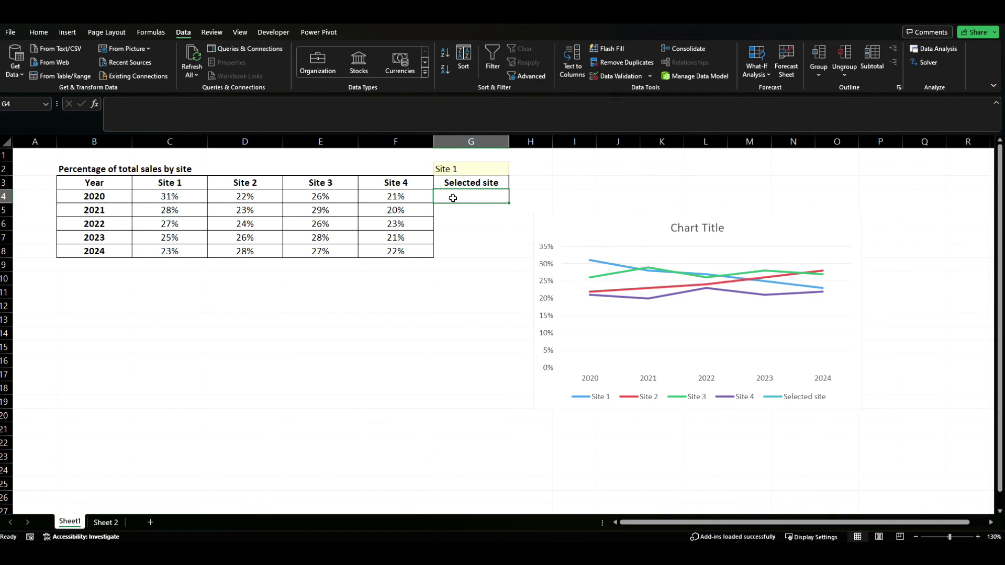
- Enter =XLOOKUP($G$2,$C$3:$F$3,C4:F4) in G4
text(=xlo)
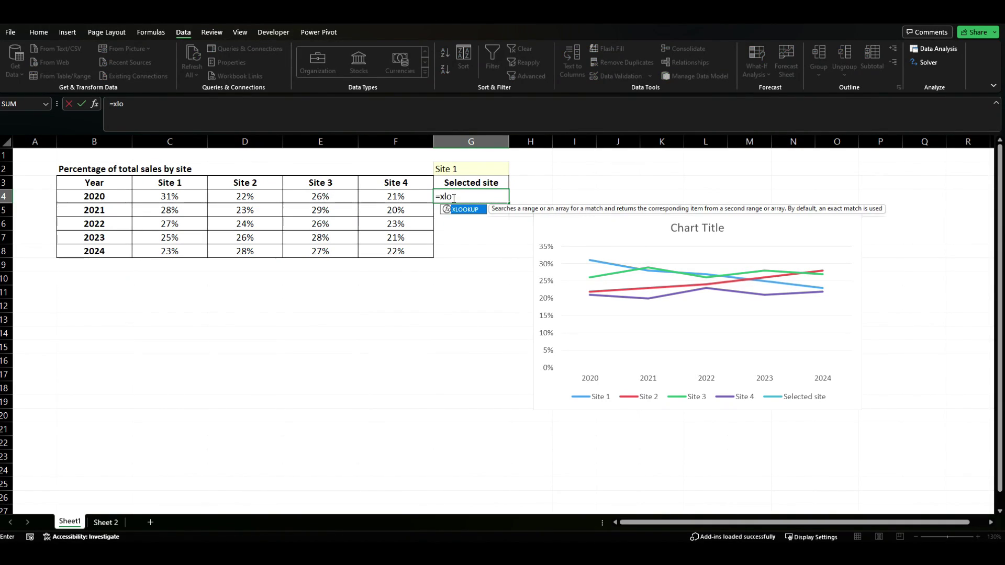
key(Tab)
click(470, 169)
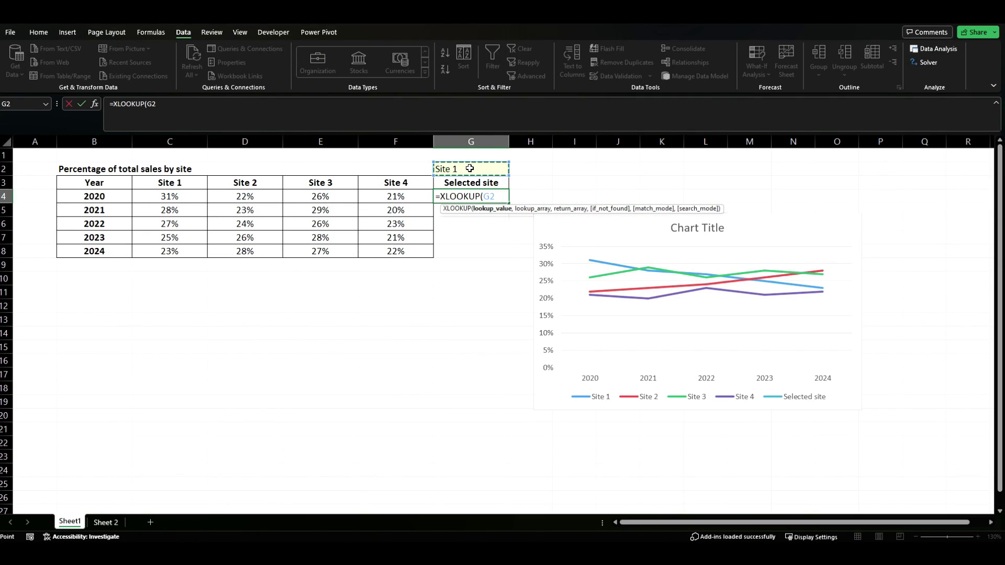
key(F4)
text(,)
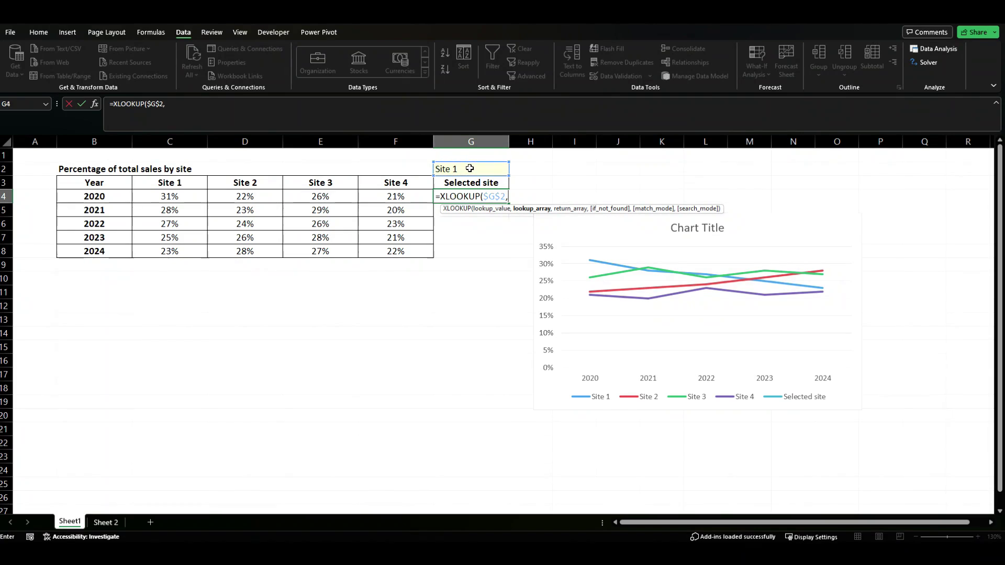
drag(175, 183, 409, 178)
key(F4)
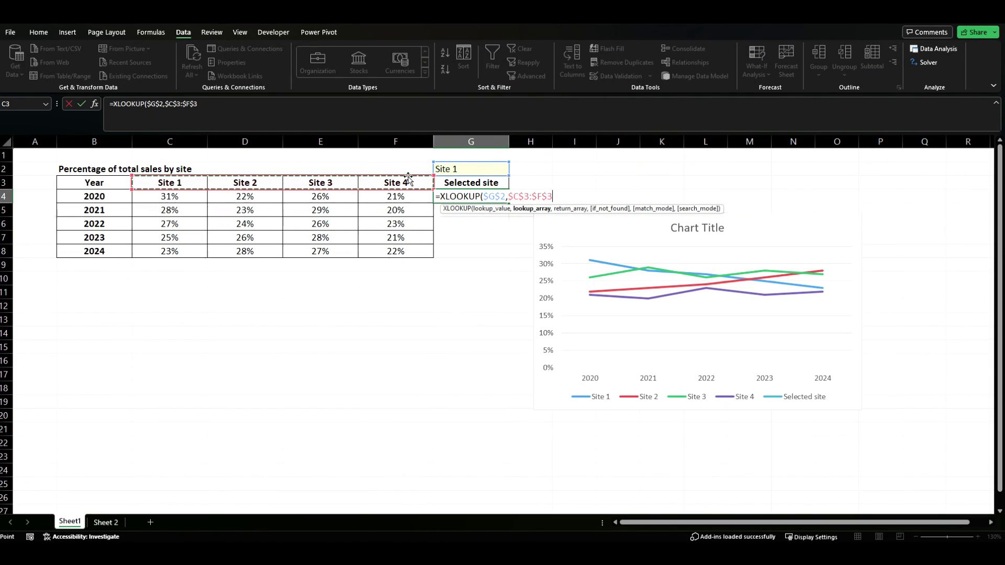
text(,)
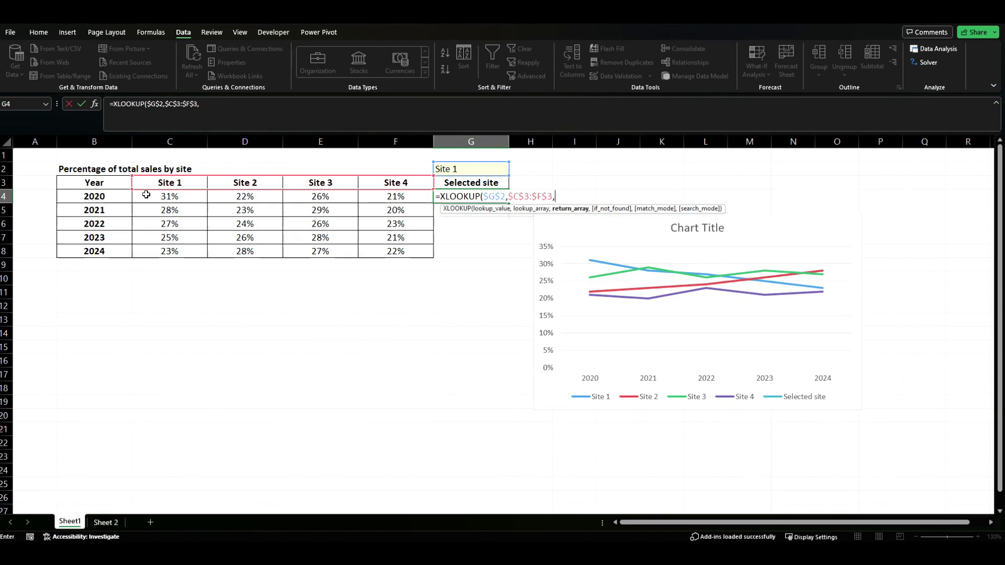
drag(146, 196, 400, 193)
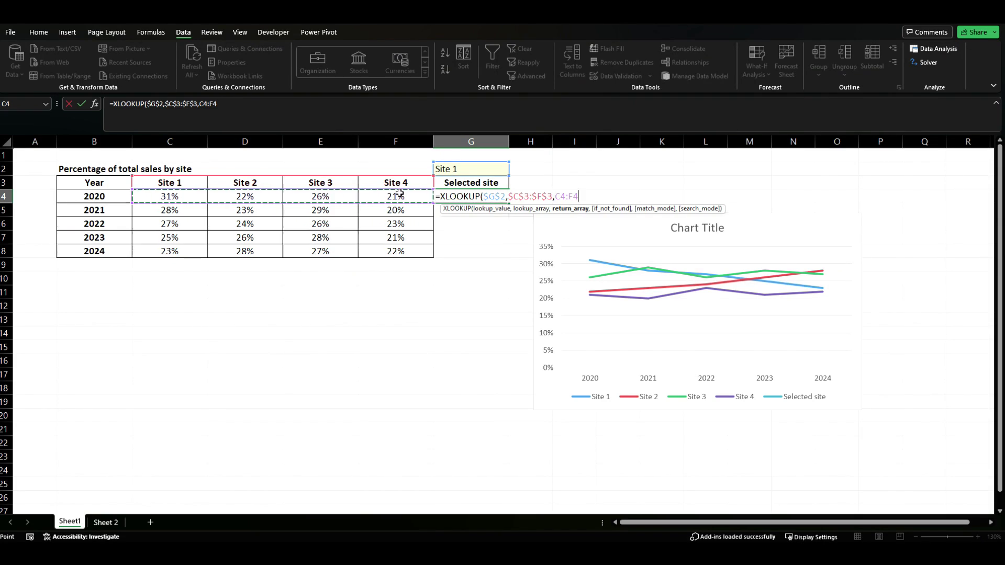
key(Return)
- Copy the G4 lookup formula down into G5:G8
key(Up)
key(ctrl+c)
key(shift+Down)
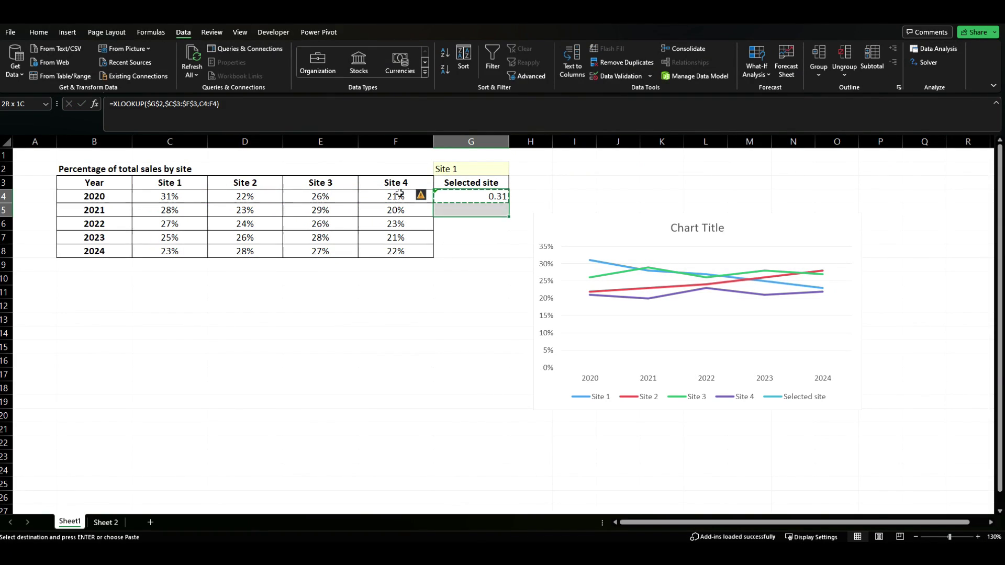
key(shift+Down)
key(shift+Down)
key(shift+Down)
key(ctrl+v)
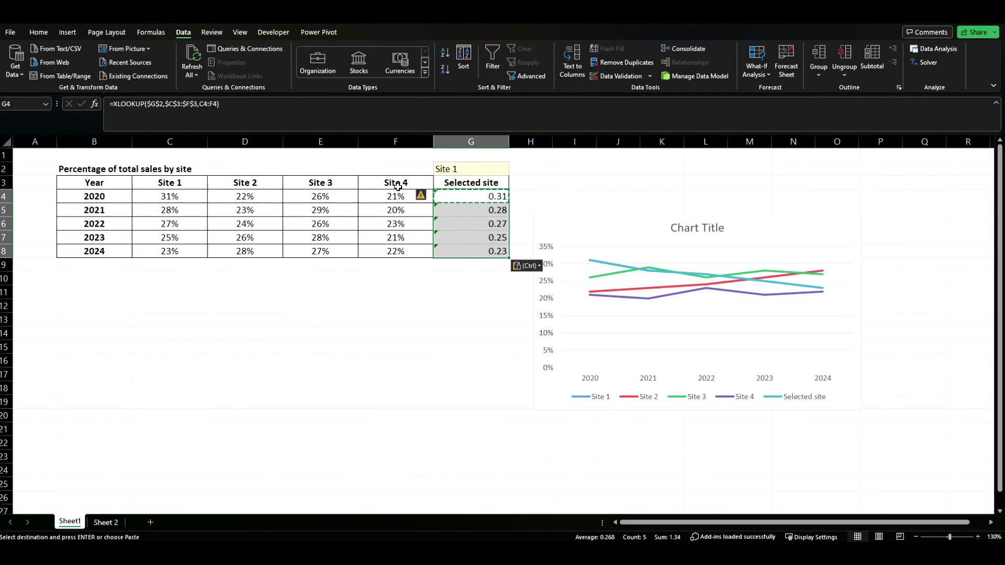
drag(397, 186, 397, 252)
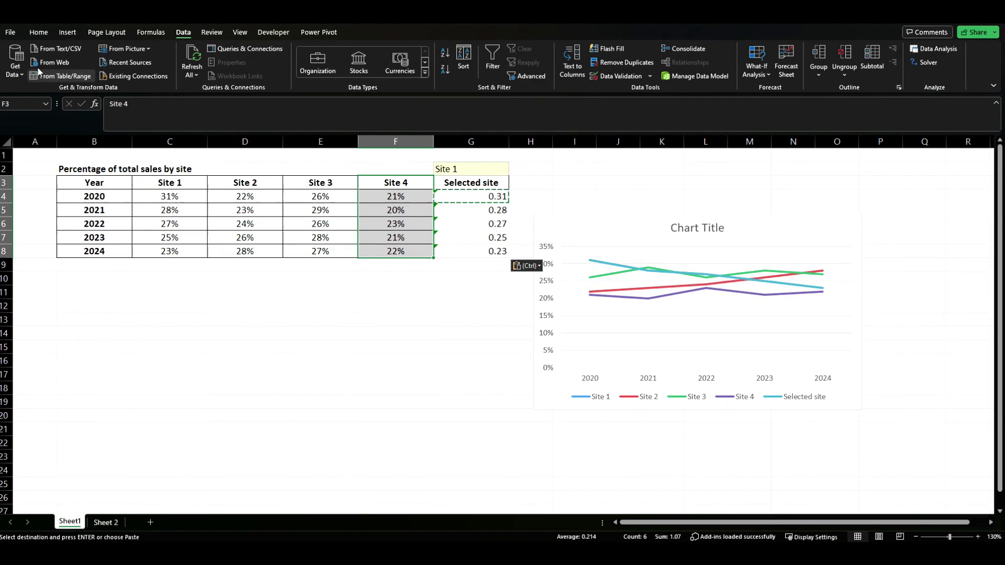
- Copy the Site 4 column's formatting onto the Selected site column with Format Painter
click(38, 32)
click(59, 76)
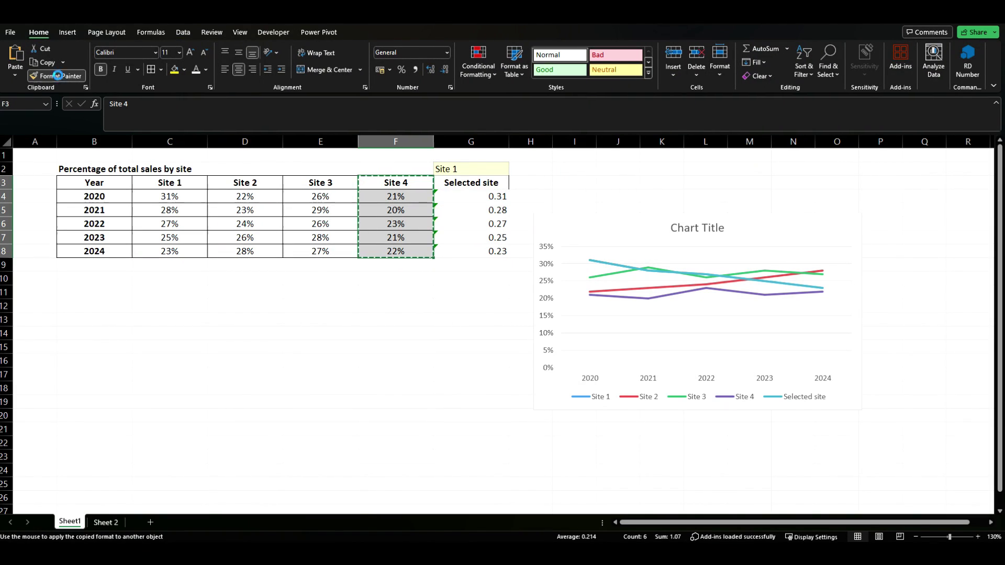
key(Right)
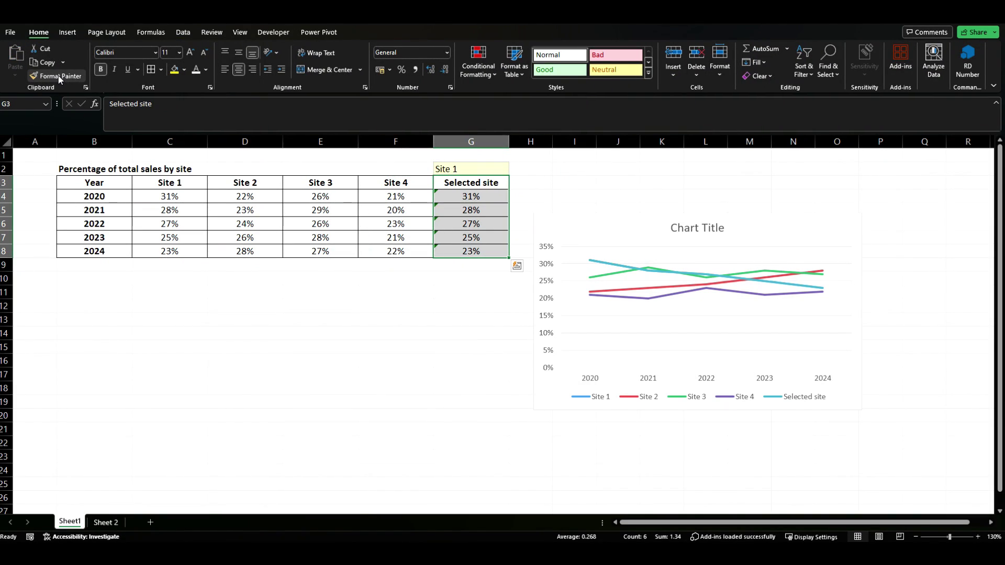
click(429, 201)
- Ignore the omitted-adjacent-cells error on G4:G8
drag(459, 200, 460, 246)
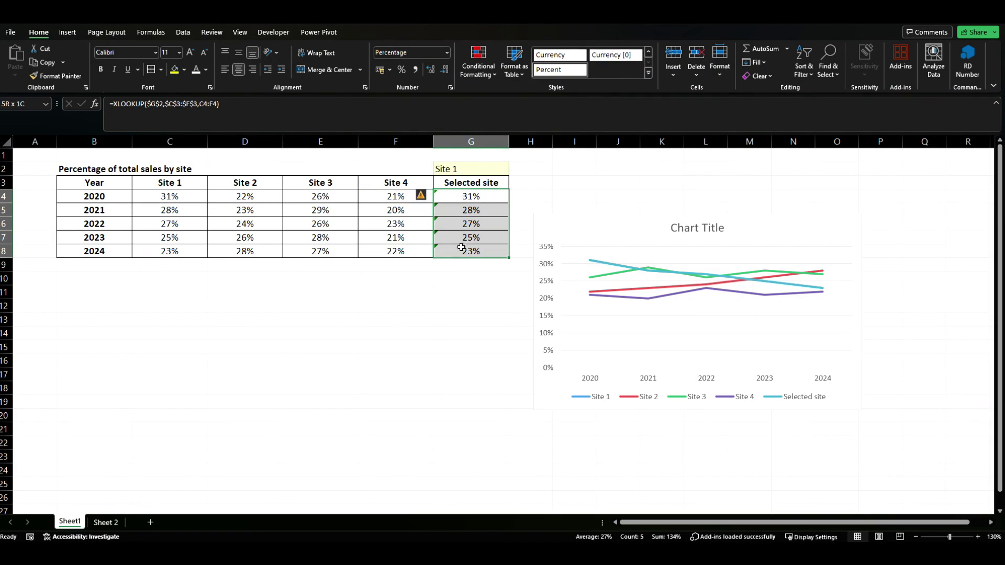
click(421, 196)
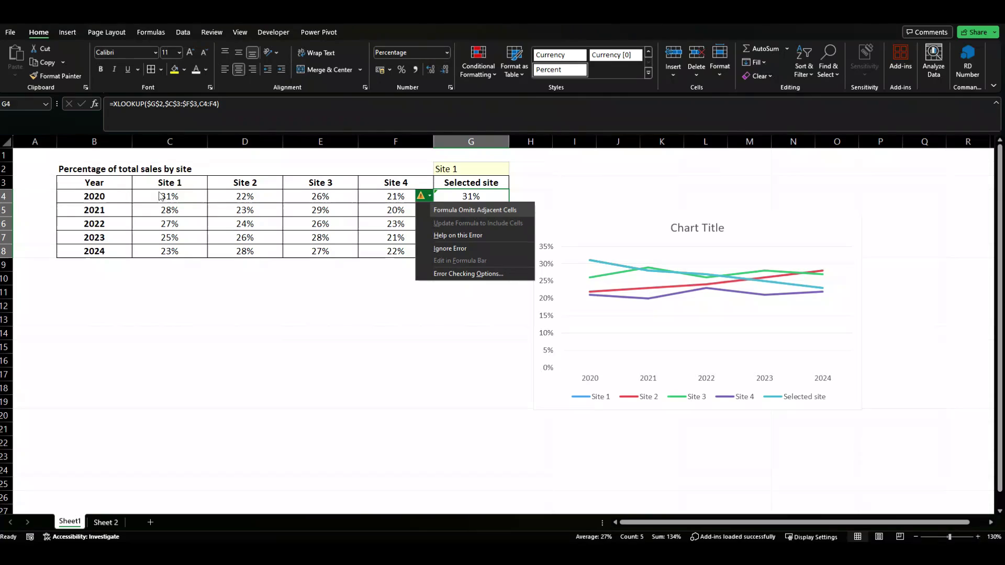
click(454, 250)
click(448, 297)
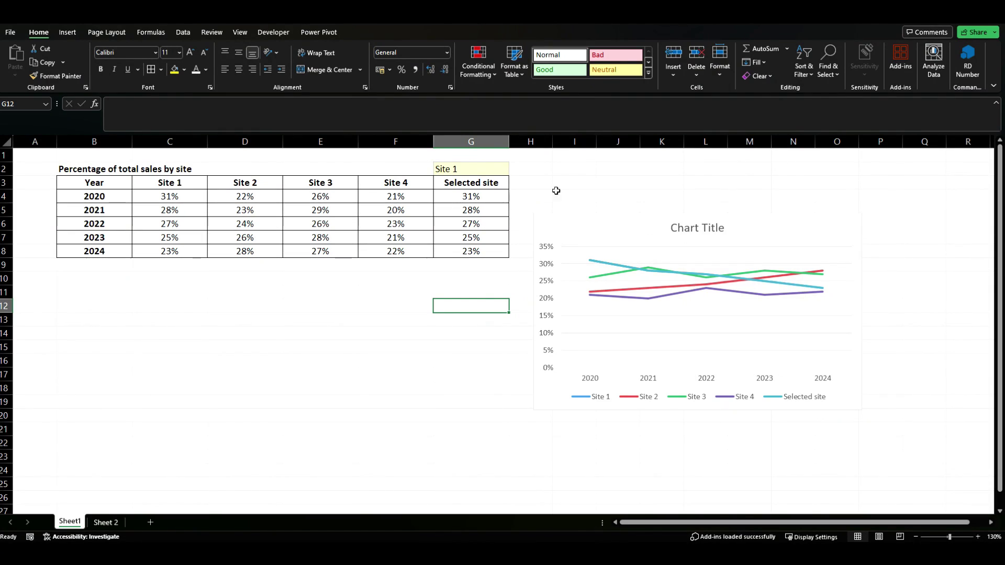
right_click(475, 142)
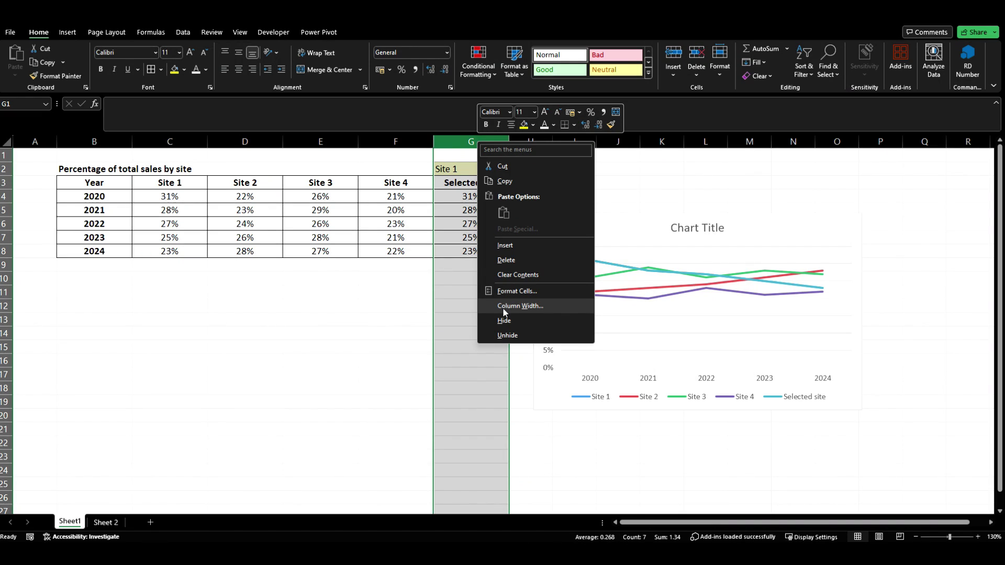
- Insert a blank column before Selected site and set its width to 5
click(505, 245)
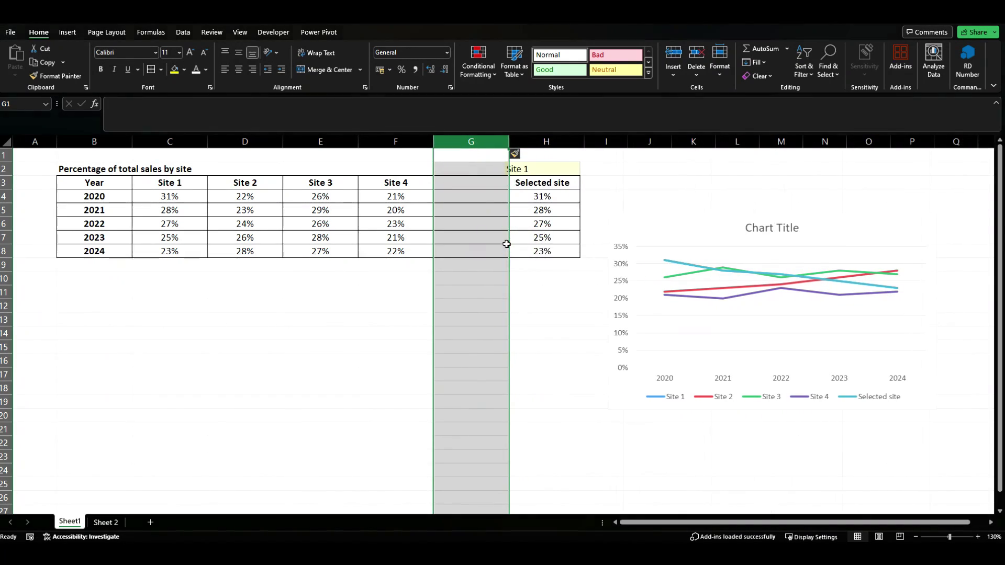
right_click(486, 135)
click(532, 303)
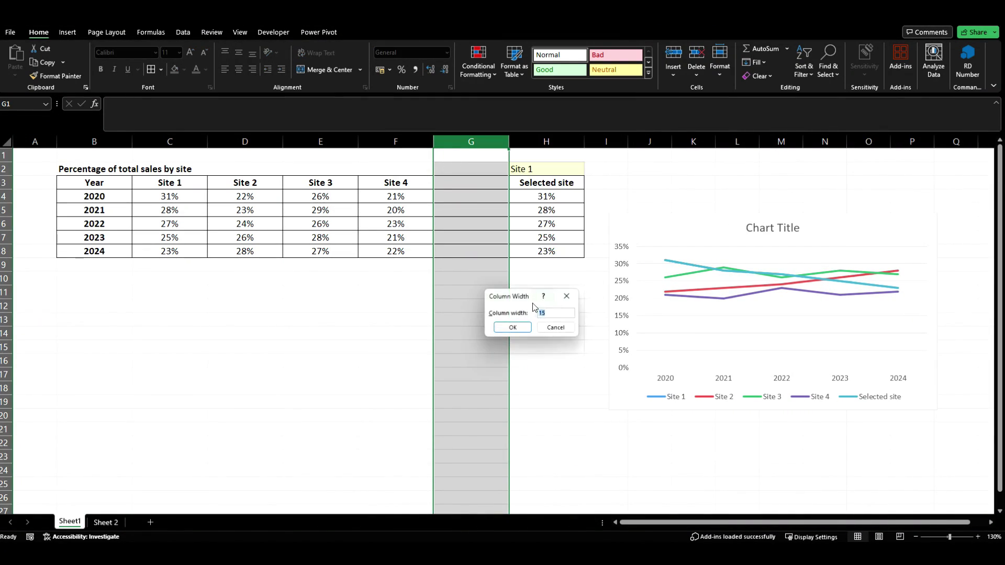
text(5)
click(496, 326)
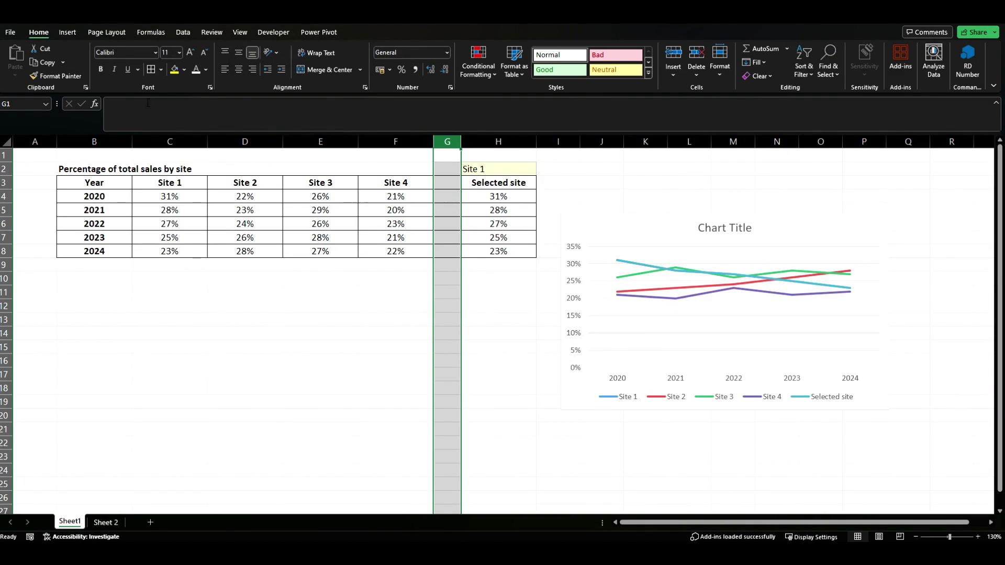
- Adjust the new column G's borders via More Borders and move the chart beside Selected site
click(161, 69)
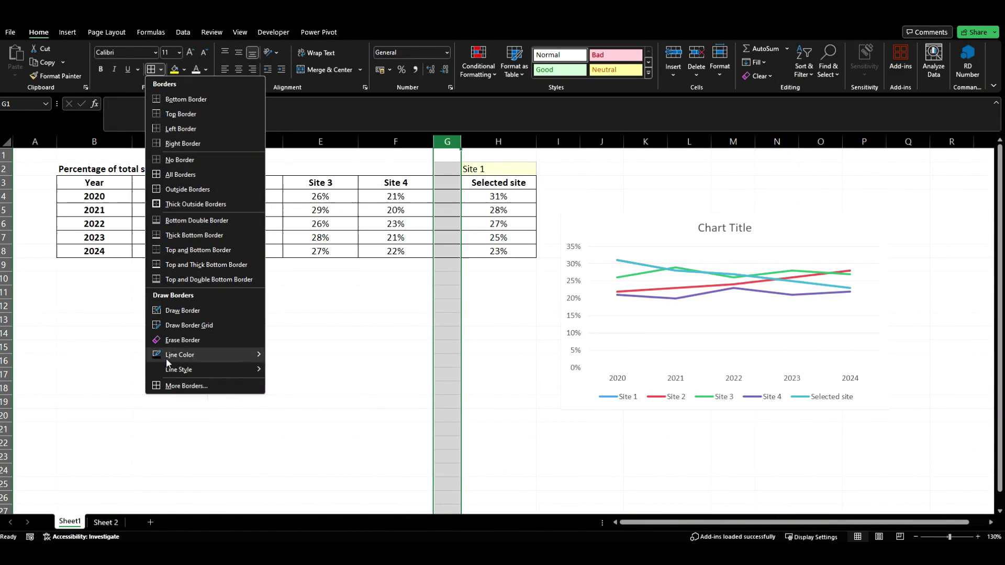
click(170, 387)
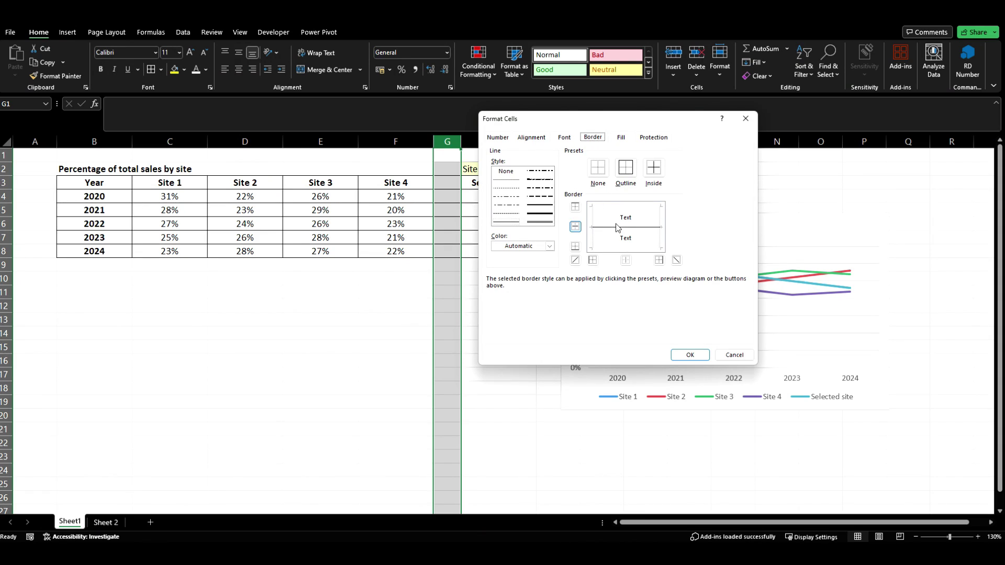
click(690, 355)
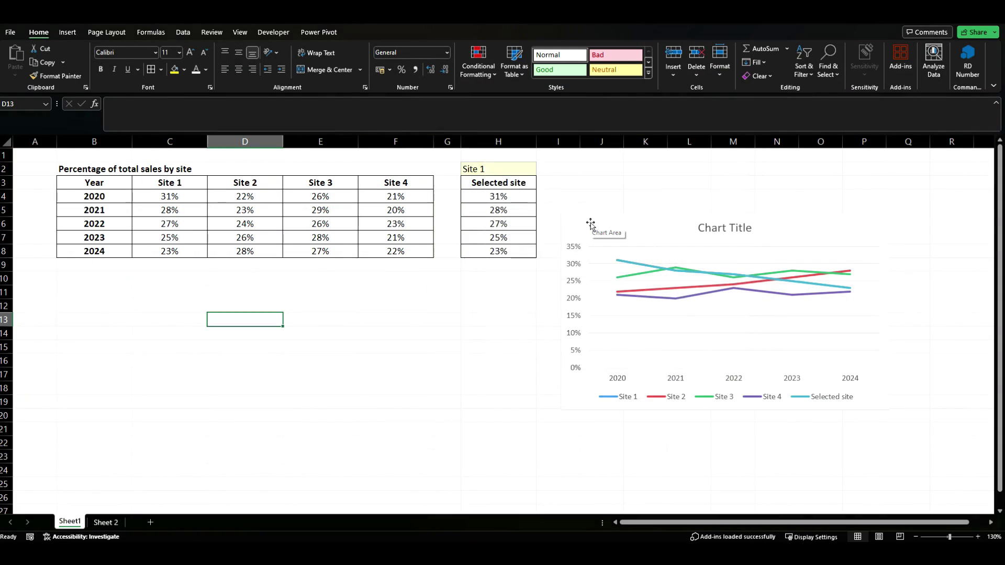
drag(590, 224, 569, 223)
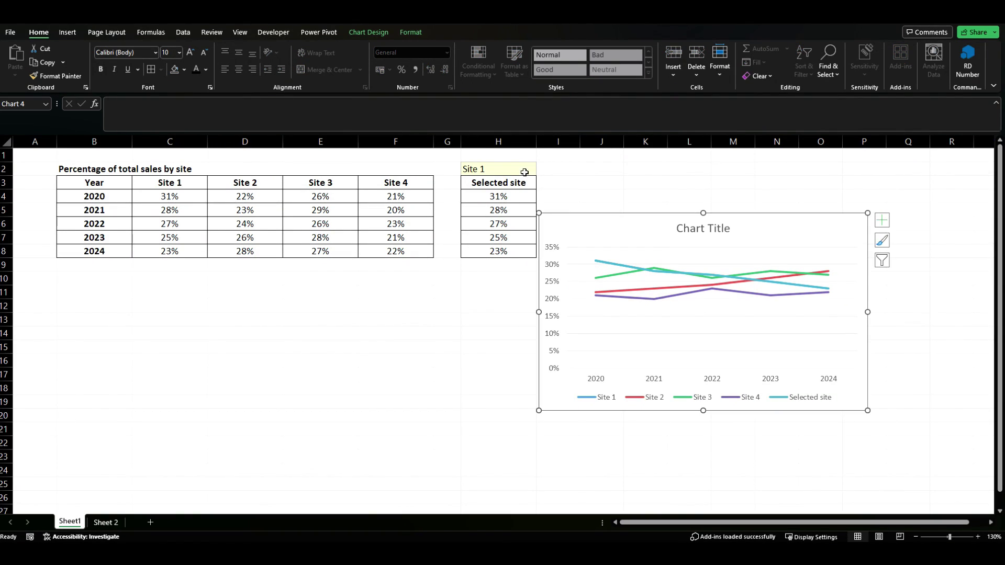
click(523, 168)
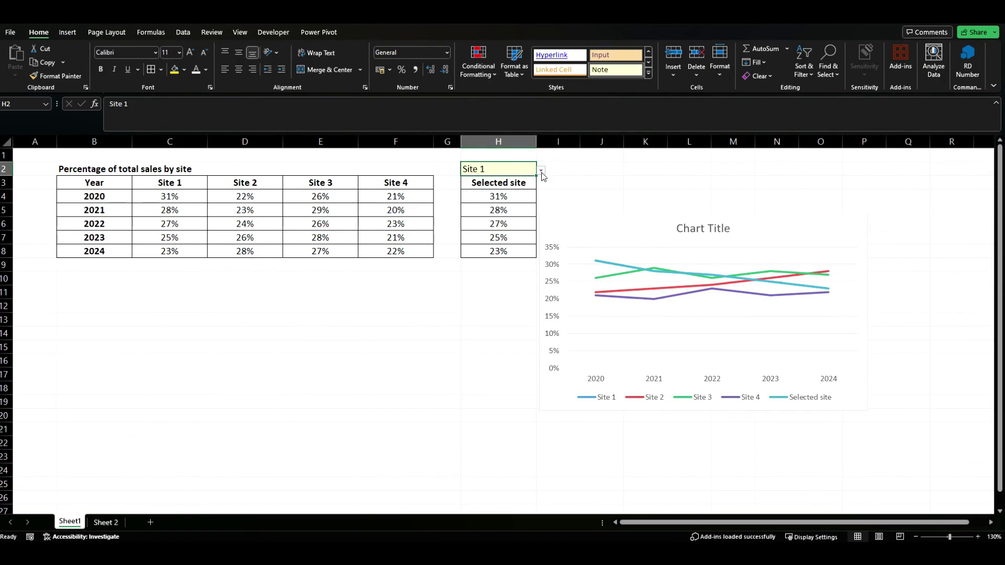
click(541, 171)
click(489, 192)
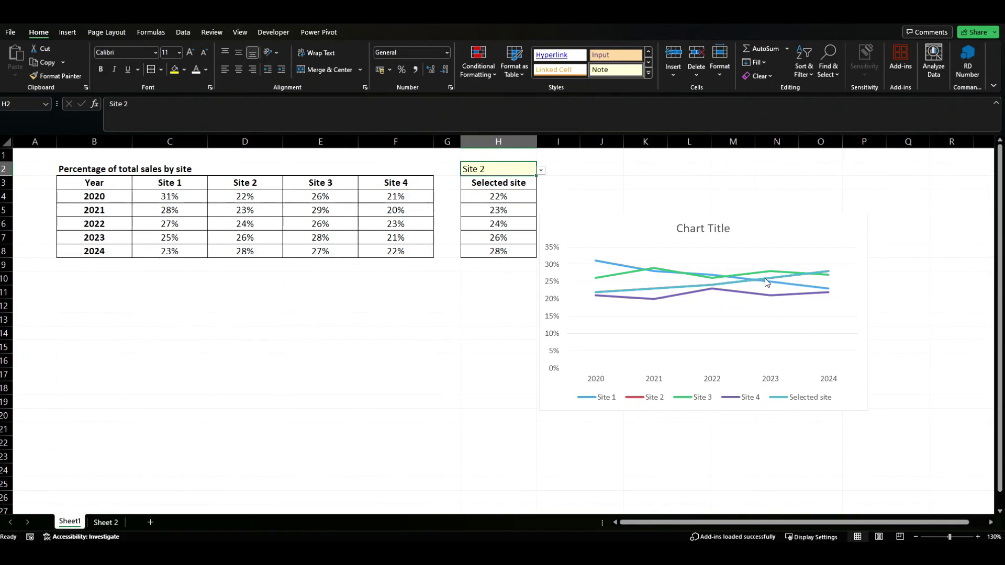
click(540, 171)
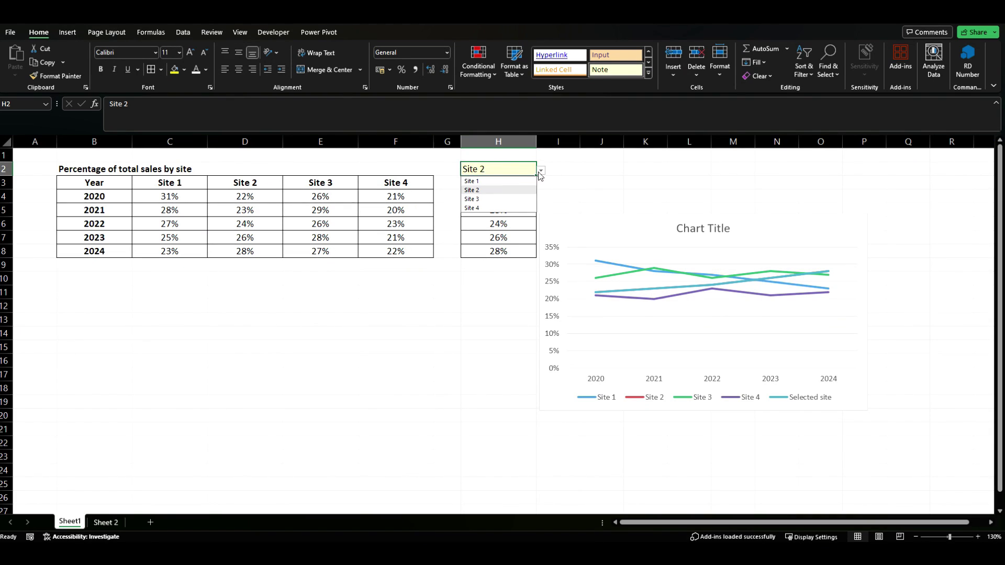
click(492, 199)
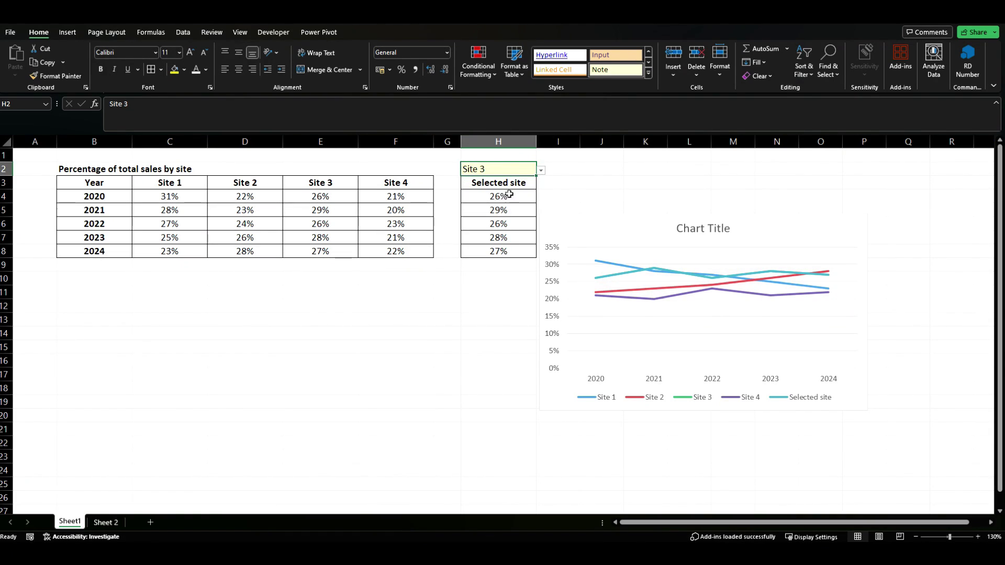
click(541, 171)
click(482, 185)
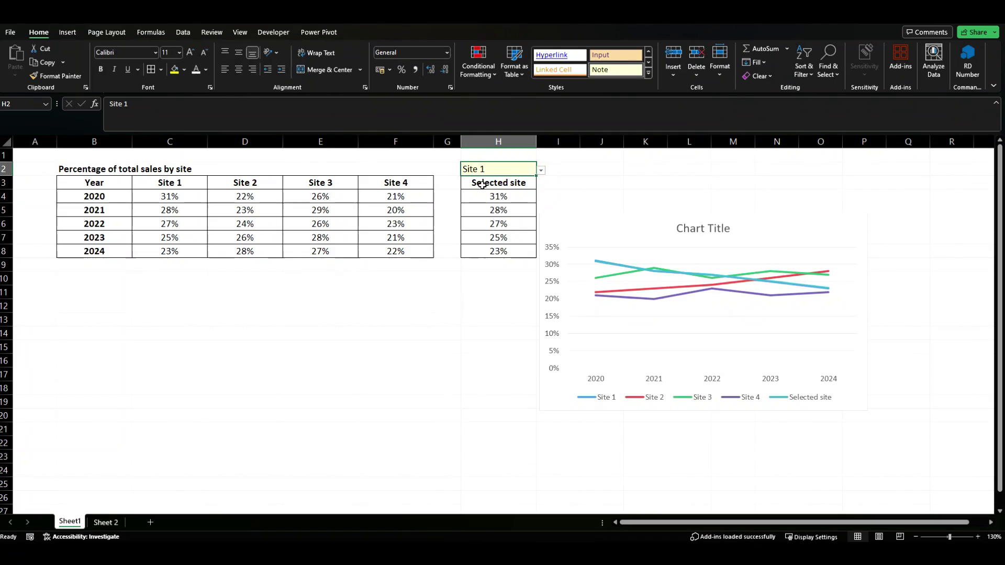
drag(646, 229, 574, 193)
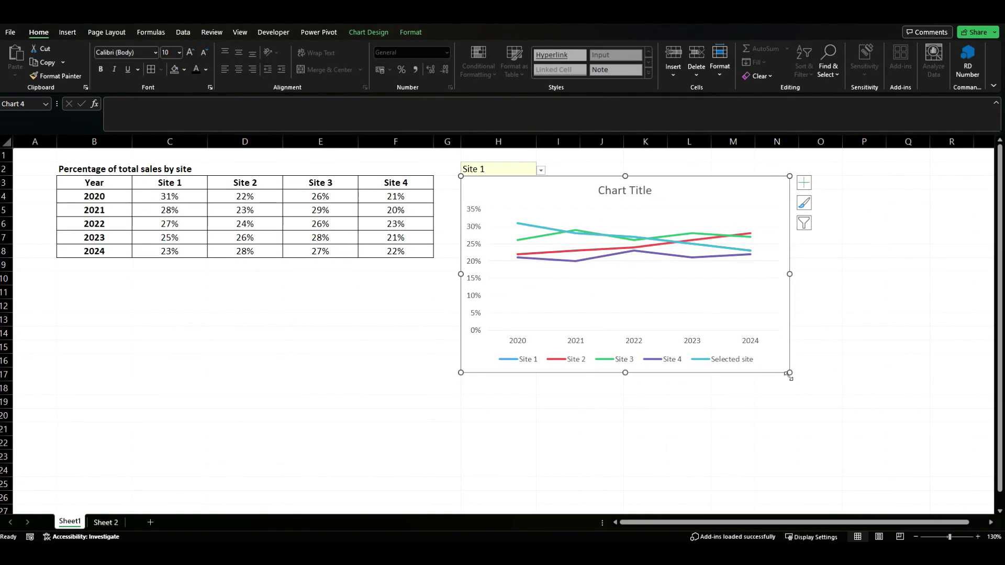
- Enlarge the chart and link its title to the heading in B2
drag(789, 373, 842, 436)
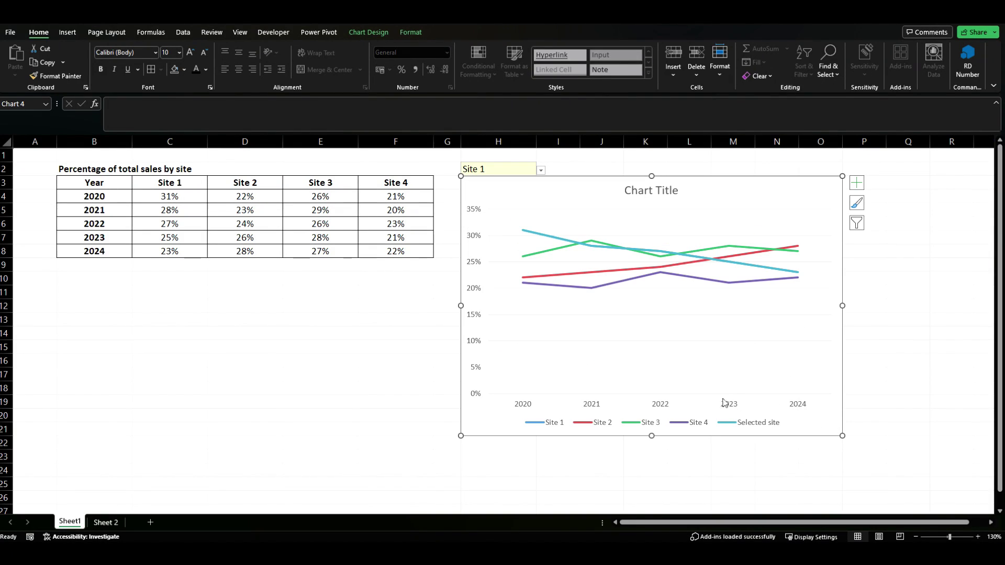
click(656, 195)
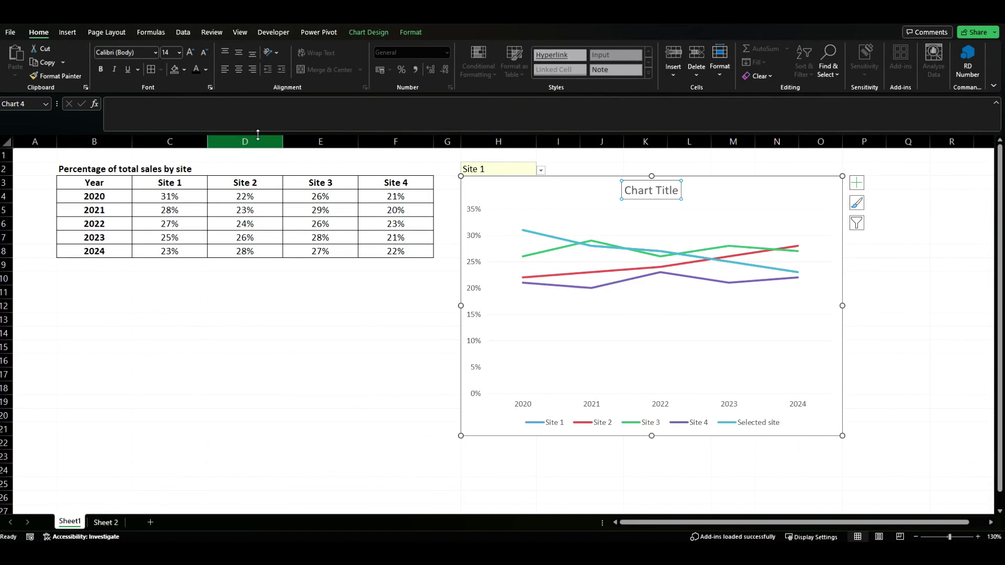
click(246, 111)
text(=)
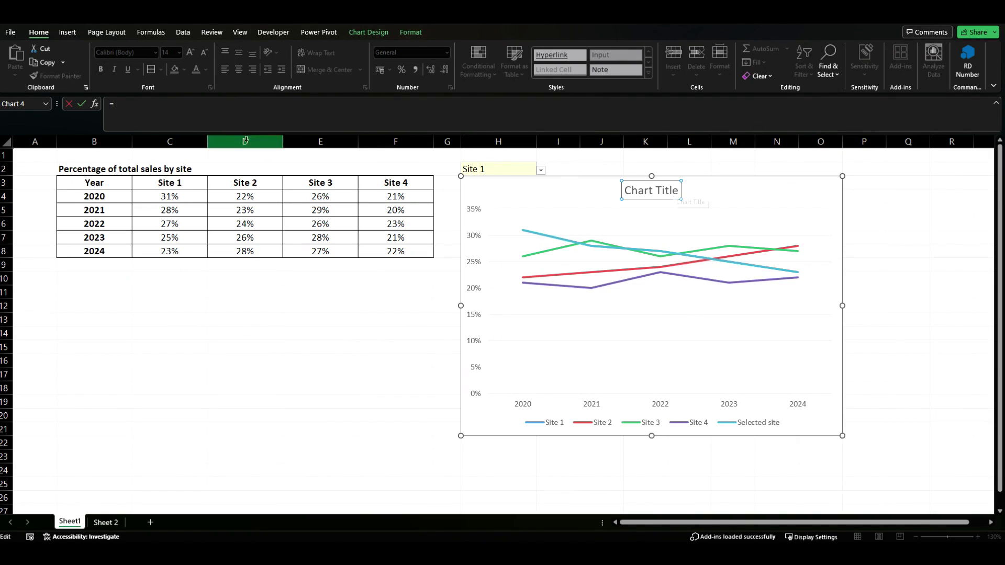
click(63, 169)
key(Return)
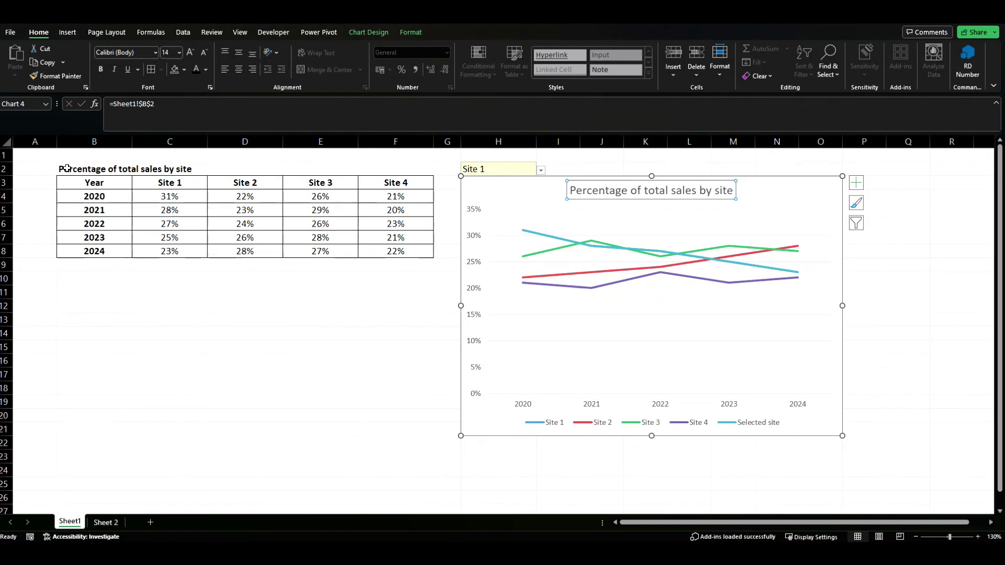
click(370, 324)
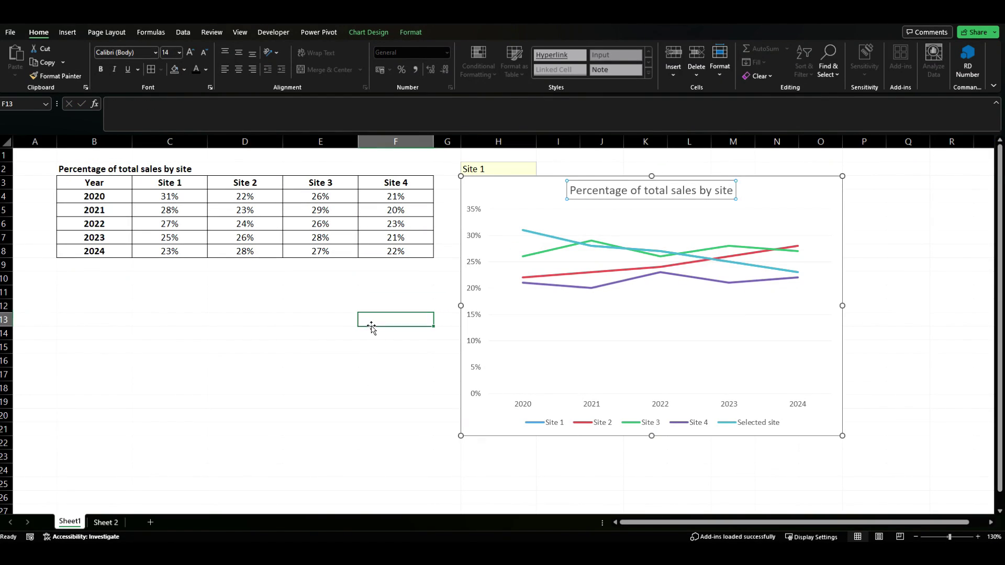
- Set the vertical axis Minimum bound to 0.1 in Format Axis
click(473, 370)
right_click(474, 370)
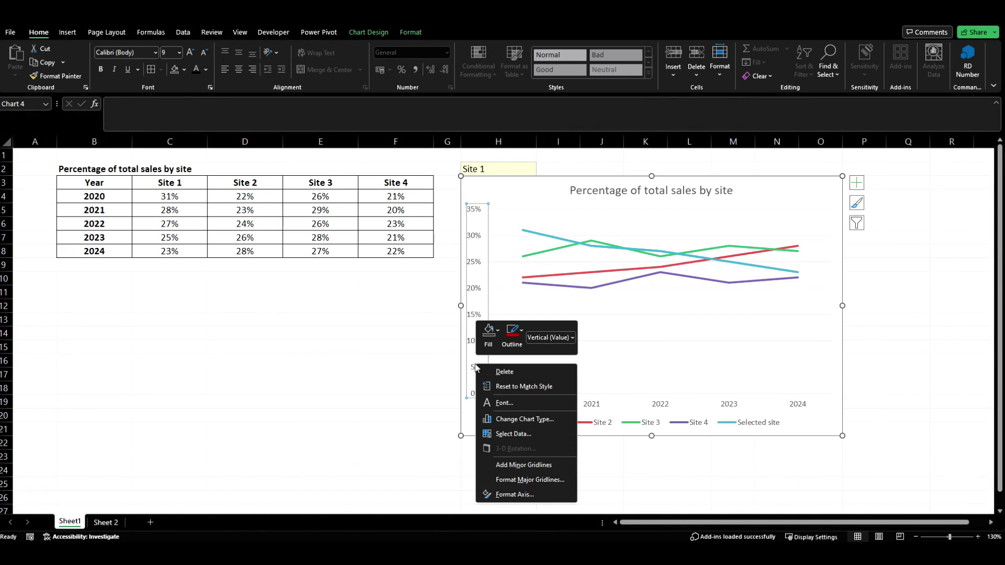
click(501, 496)
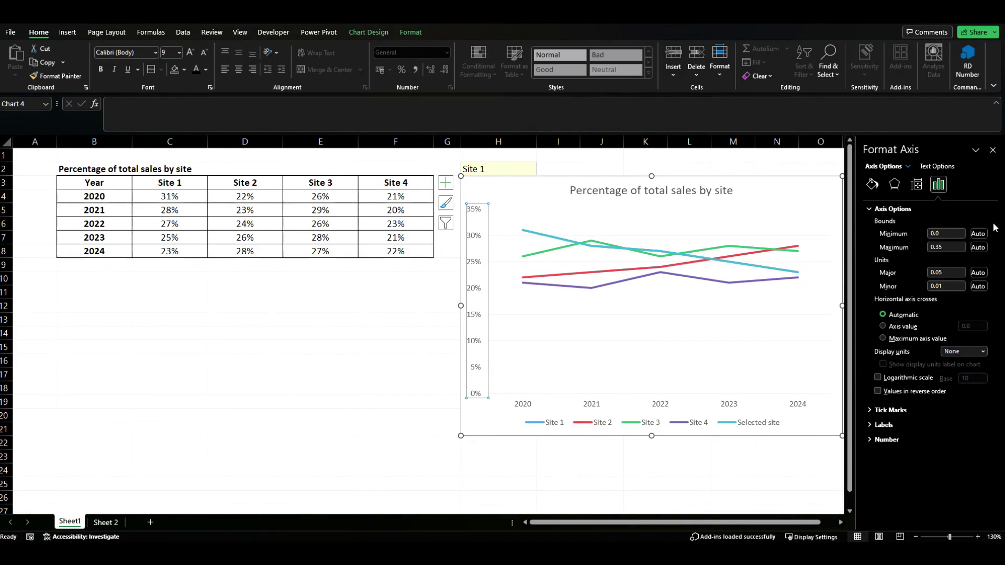
click(943, 233)
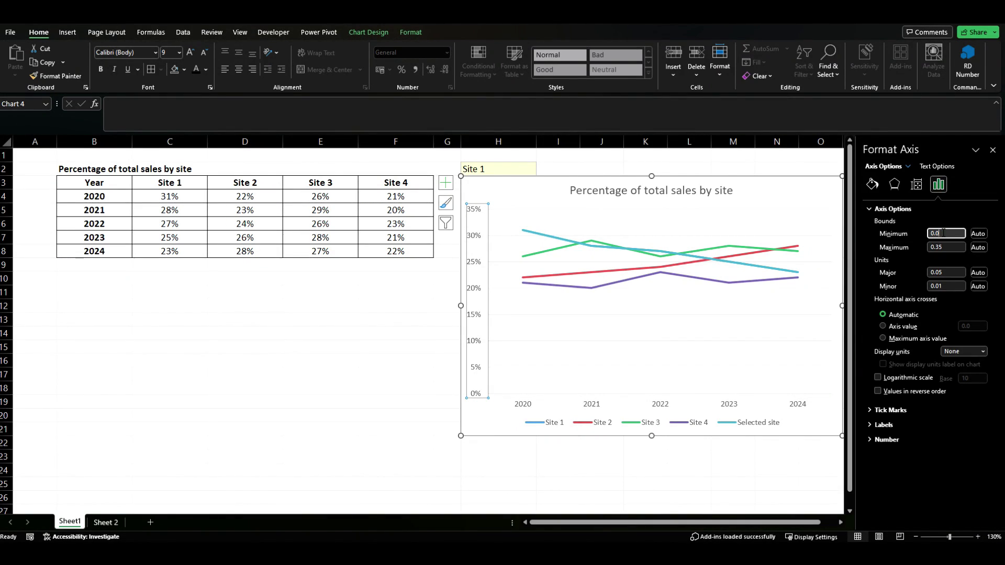
text(0.)
key(Return)
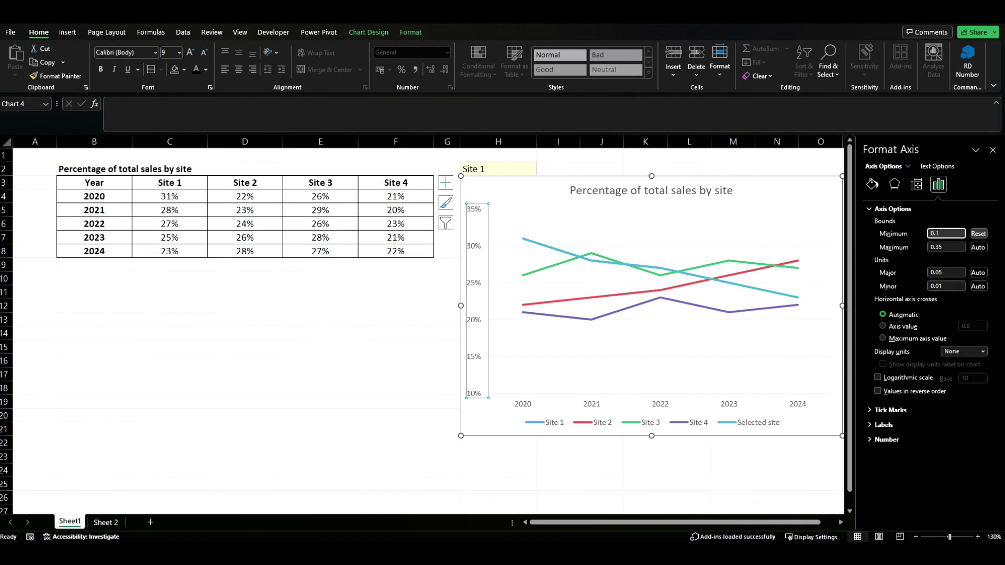
click(993, 150)
click(738, 285)
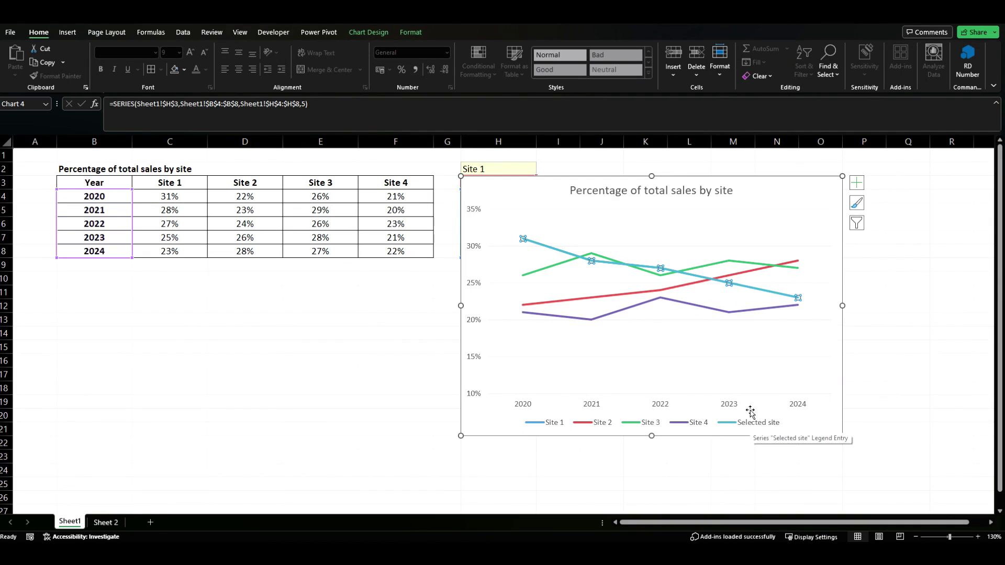
- Set the Selected site series' line to No line under Fill & Line
right_click(786, 294)
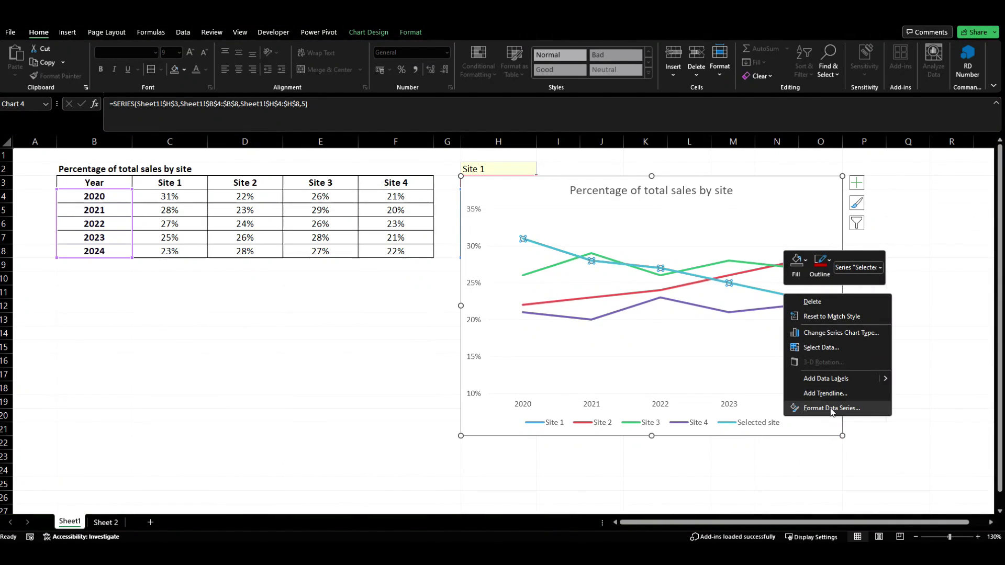
click(832, 409)
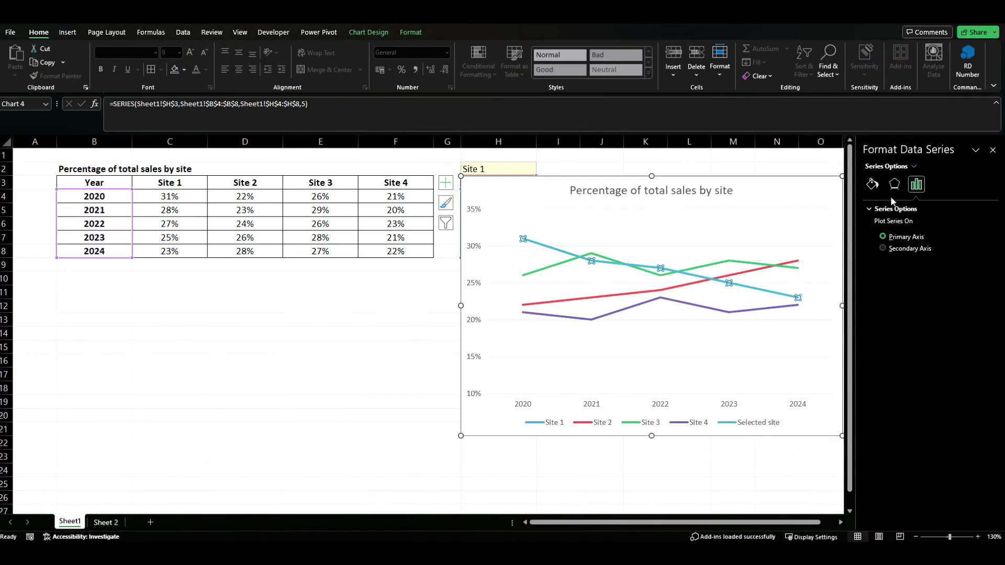
click(871, 184)
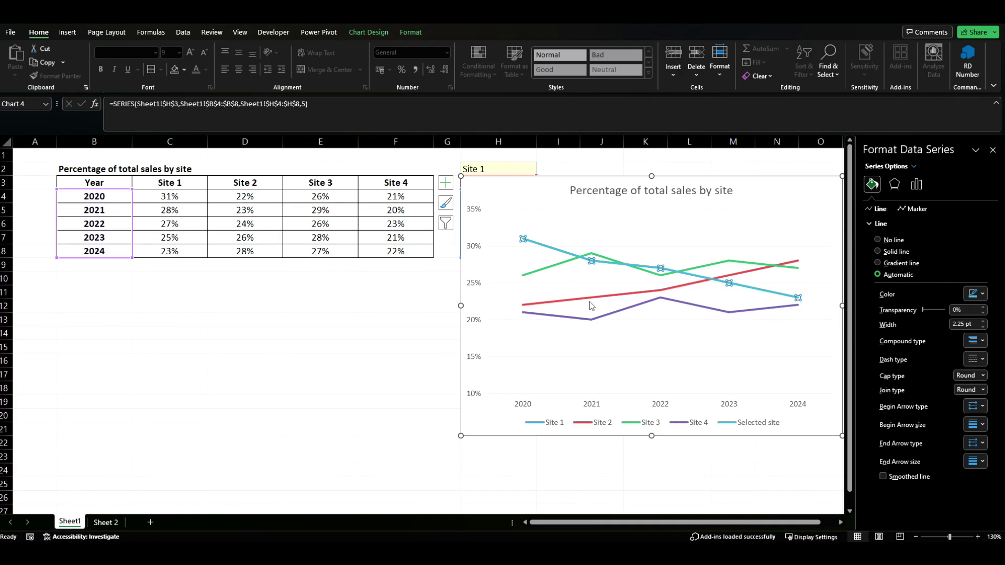
click(888, 241)
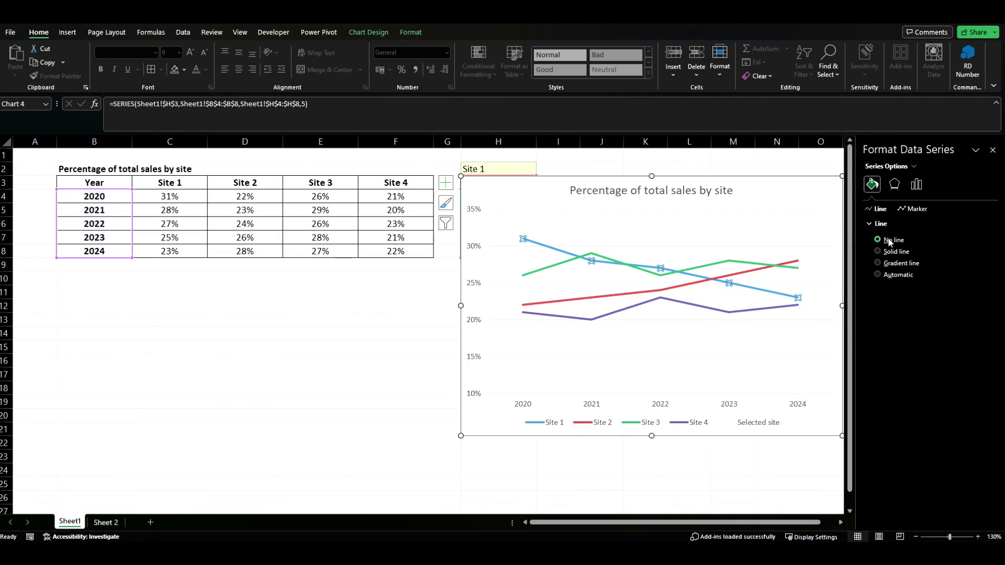
click(914, 210)
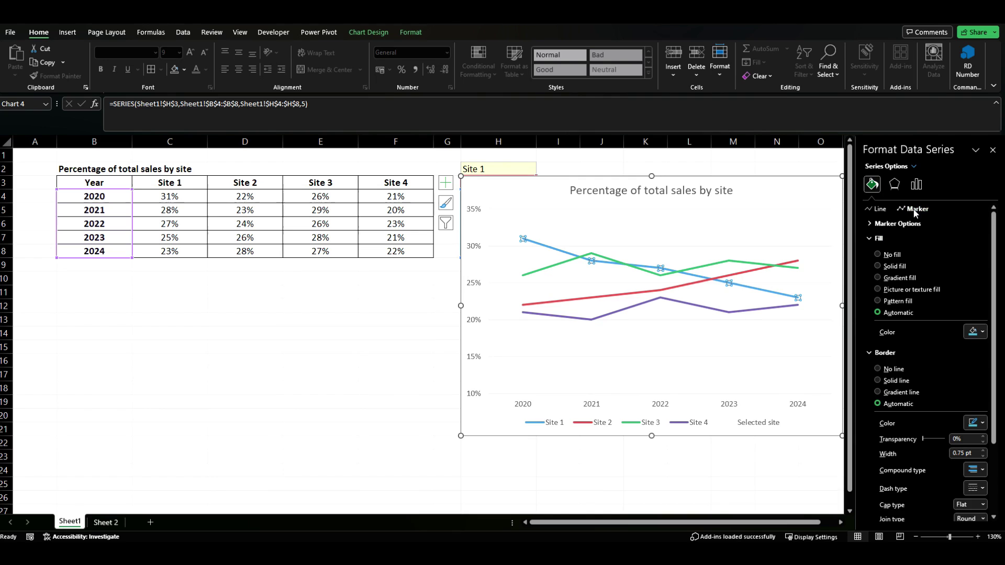
- Give the Selected site series built-in circle markers of size 15 with no fill
click(870, 226)
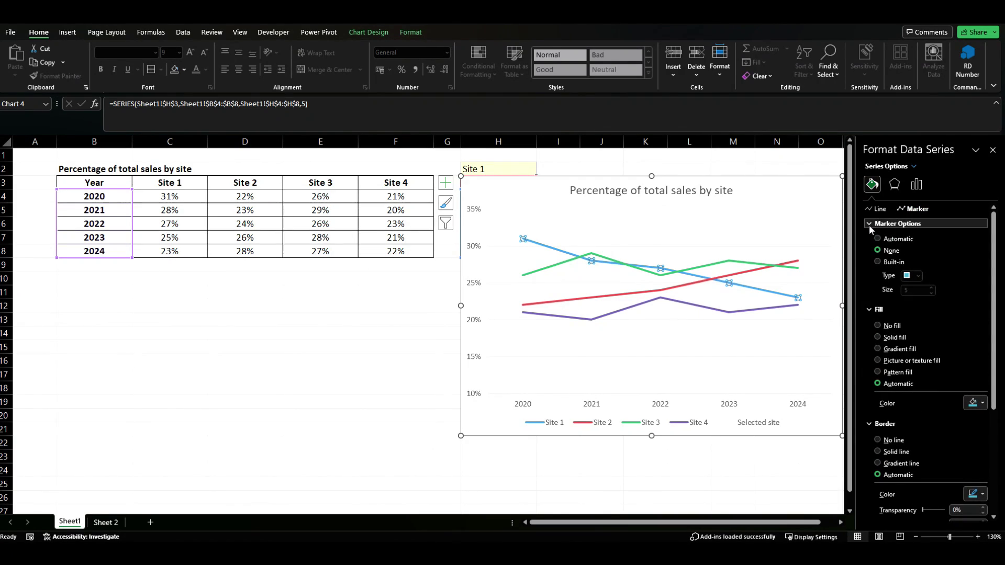
click(877, 262)
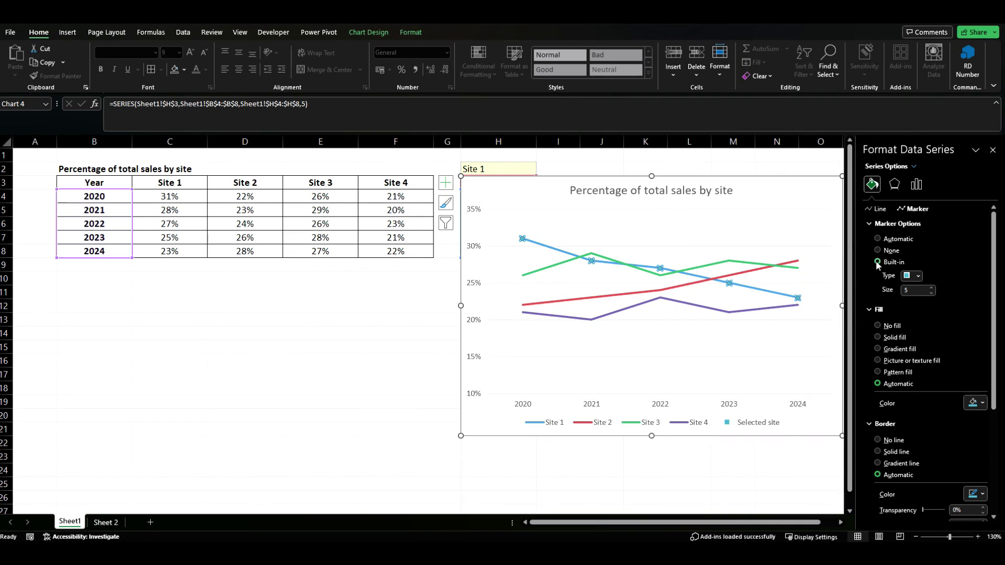
click(918, 276)
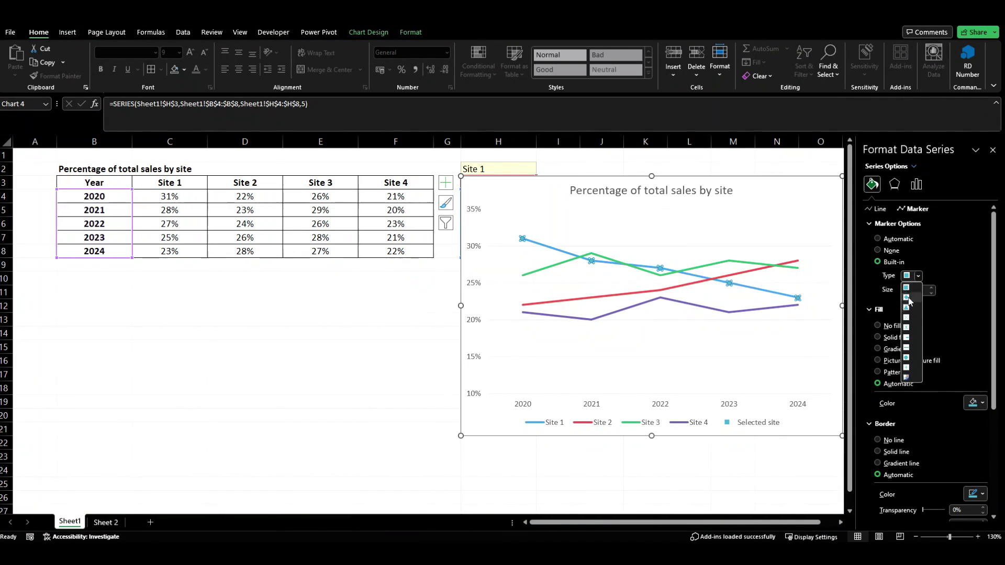
click(909, 359)
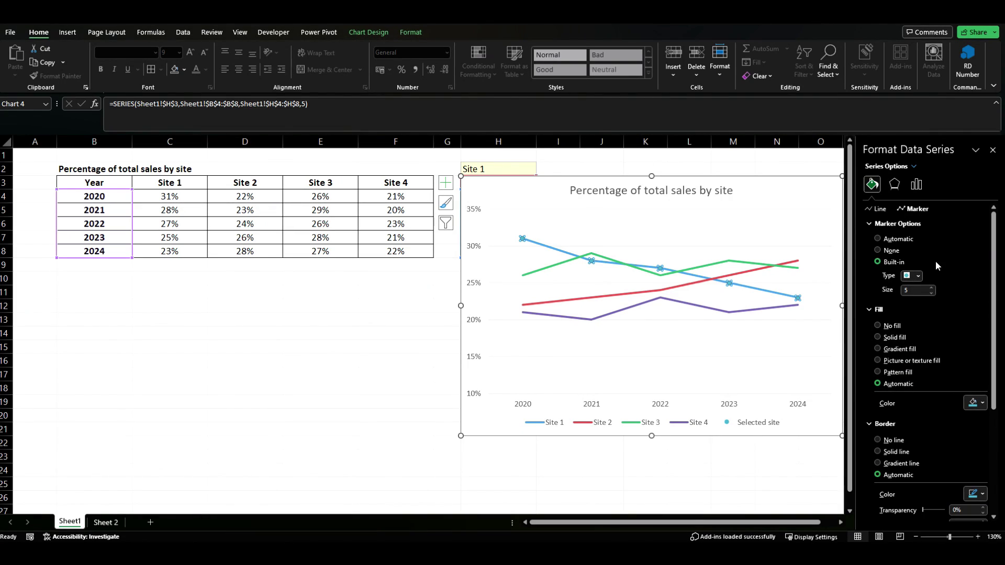
click(932, 288)
click(932, 288)
click(931, 288)
click(932, 288)
click(931, 288)
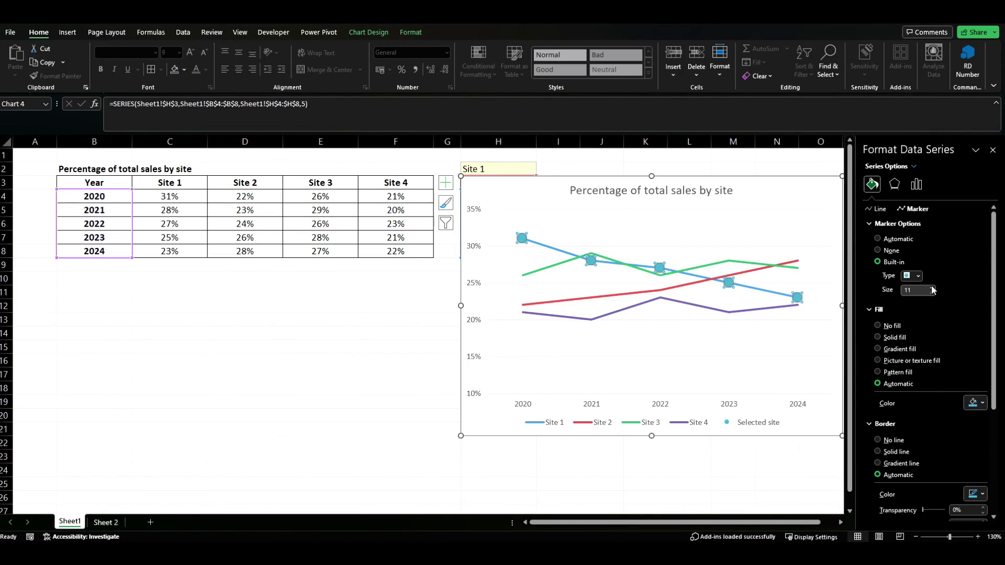
click(931, 288)
click(931, 288)
click(932, 288)
click(932, 288)
click(932, 287)
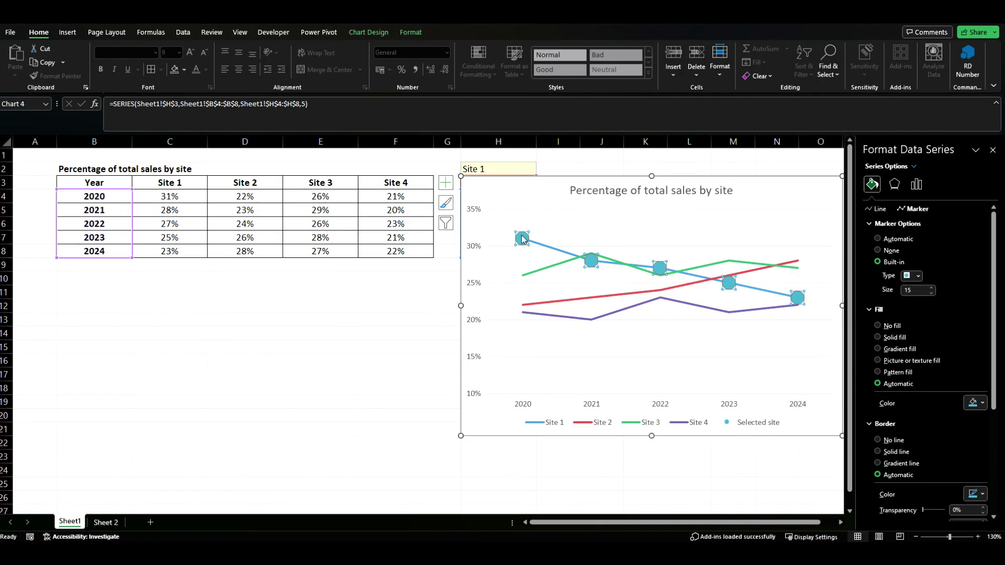
click(877, 325)
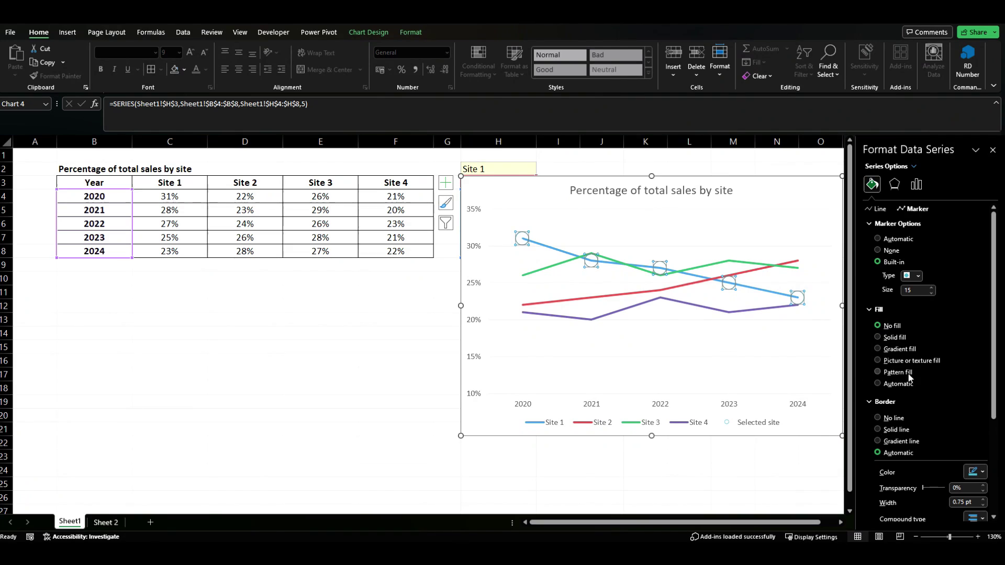
- Give the Selected site markers a 3 pt solid border
scroll(903, 463, down, 3)
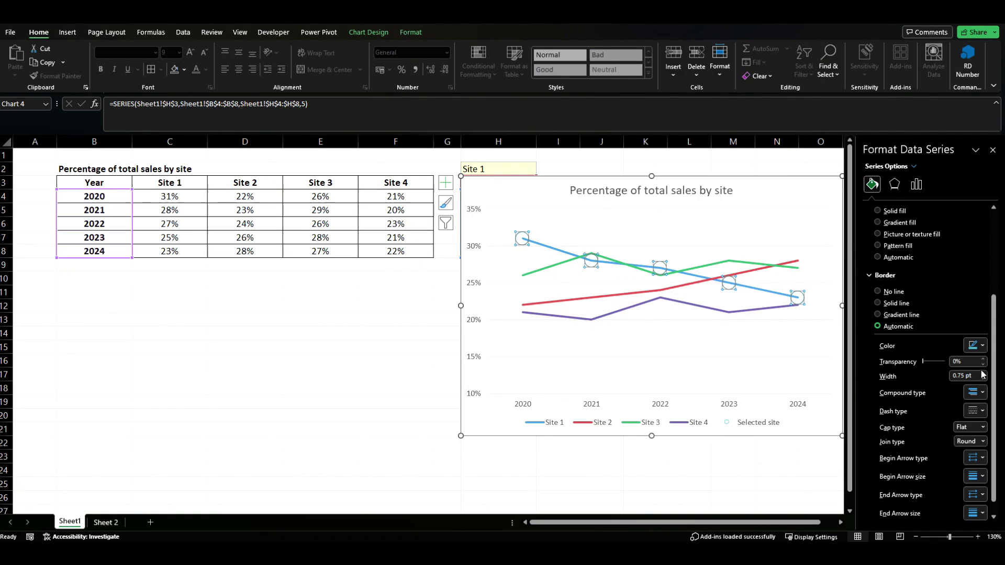
click(965, 375)
double_click(964, 375)
text(3)
key(Return)
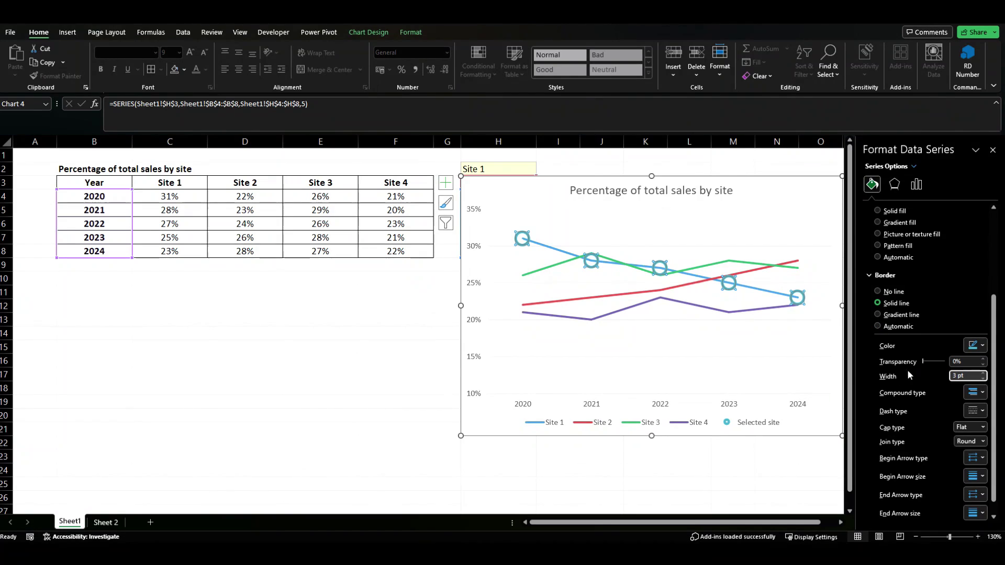
- Make the marker border dark red and dashed, and thin it to 2 pt
click(975, 345)
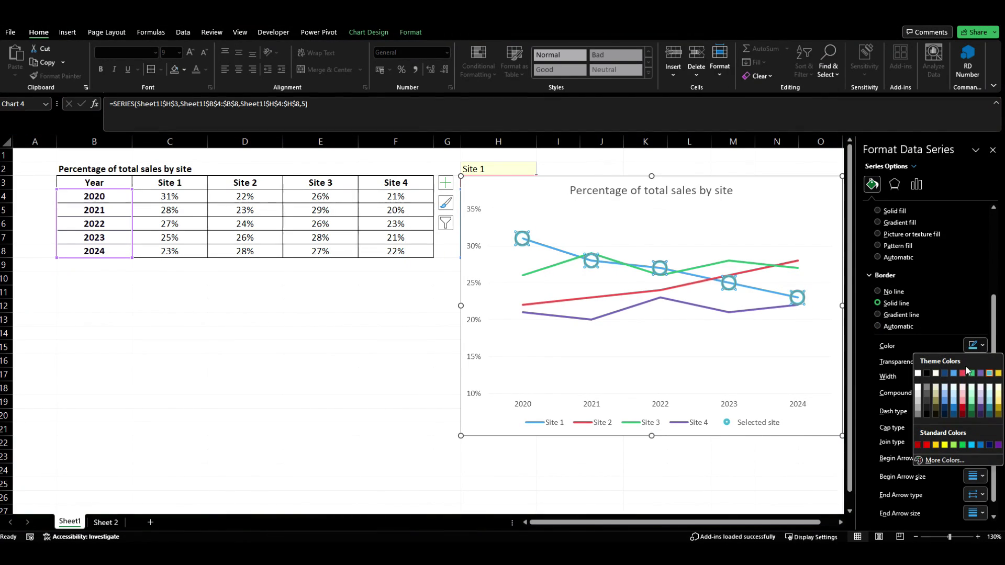
click(918, 445)
scroll(971, 457, down, 1)
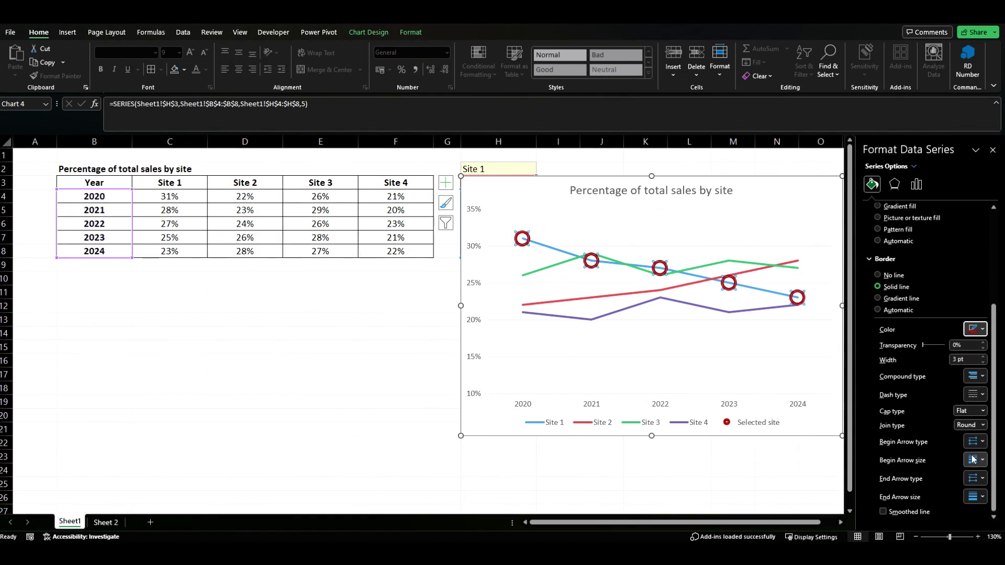
click(975, 395)
click(974, 419)
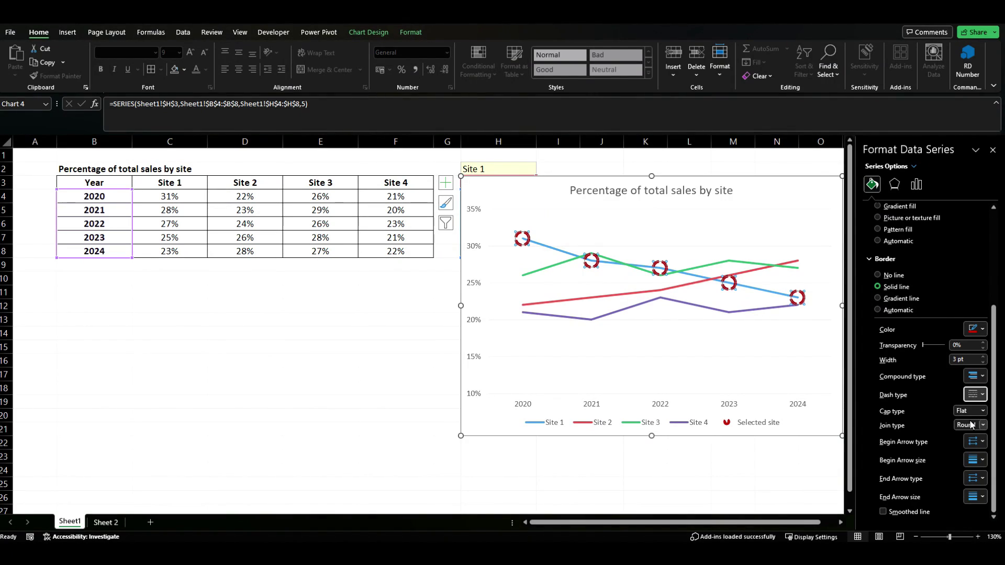
click(983, 362)
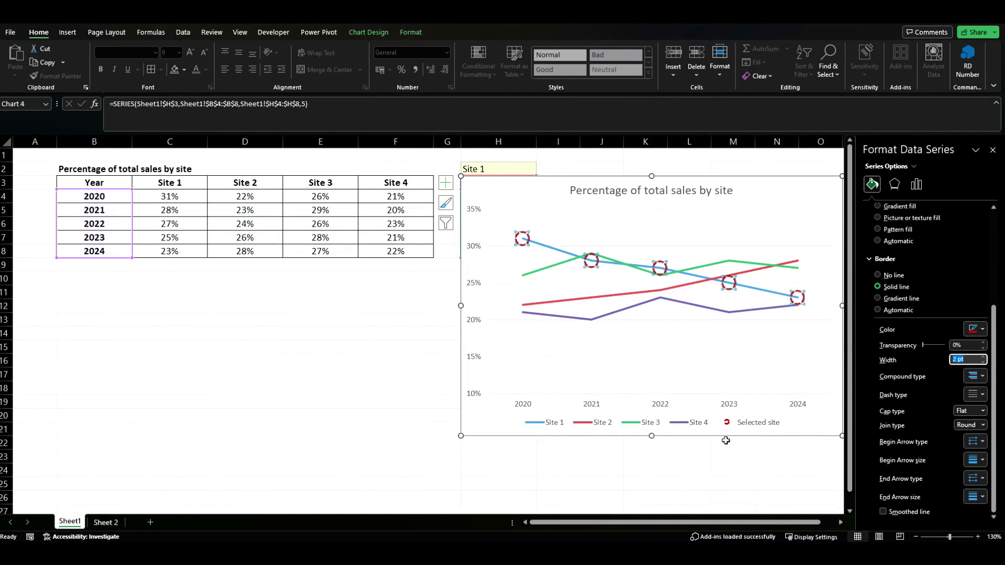
click(595, 172)
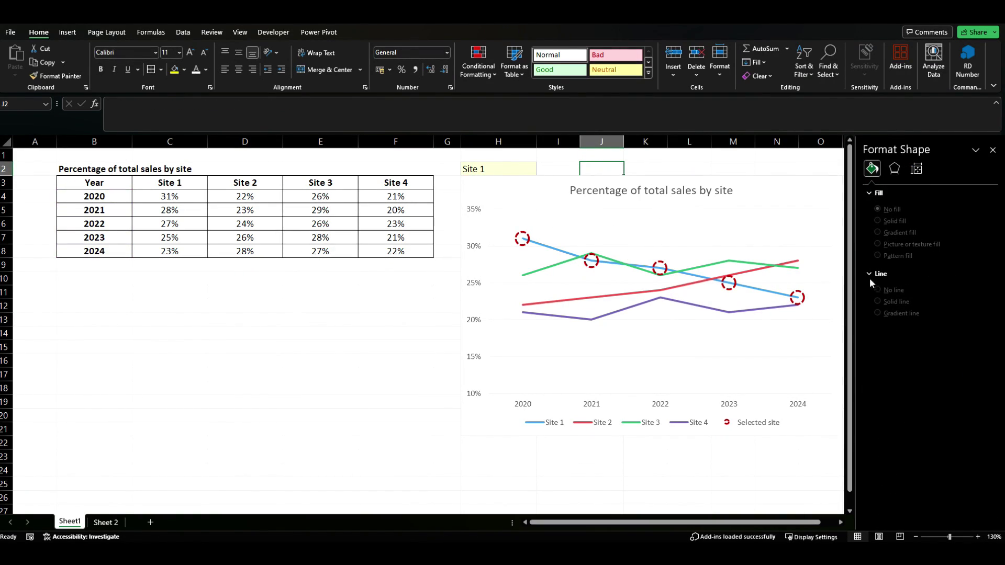
- Pick Site 2, Site 3, then Site 4 from the H2 dropdown, then view Sheet 2
click(516, 171)
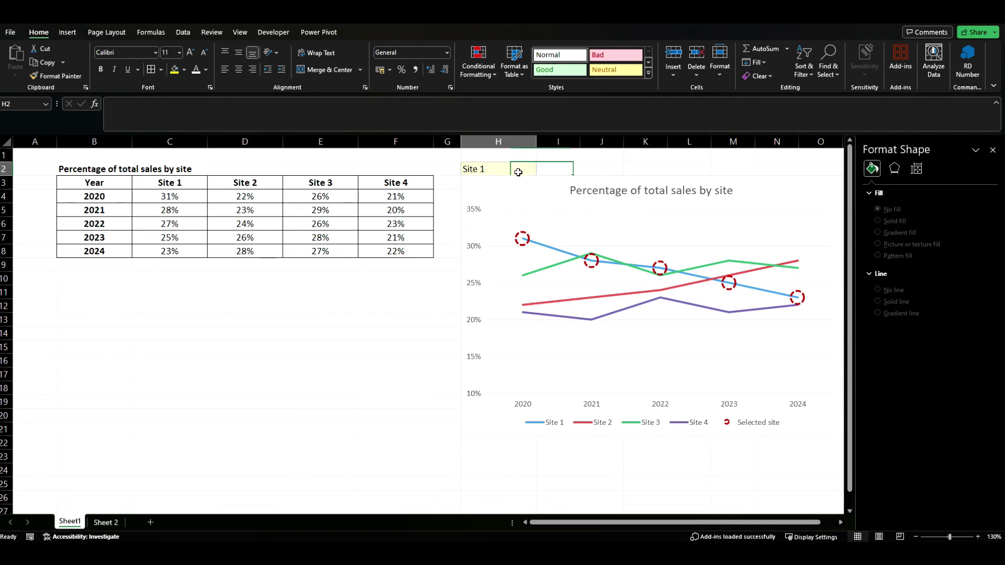
click(541, 170)
click(488, 190)
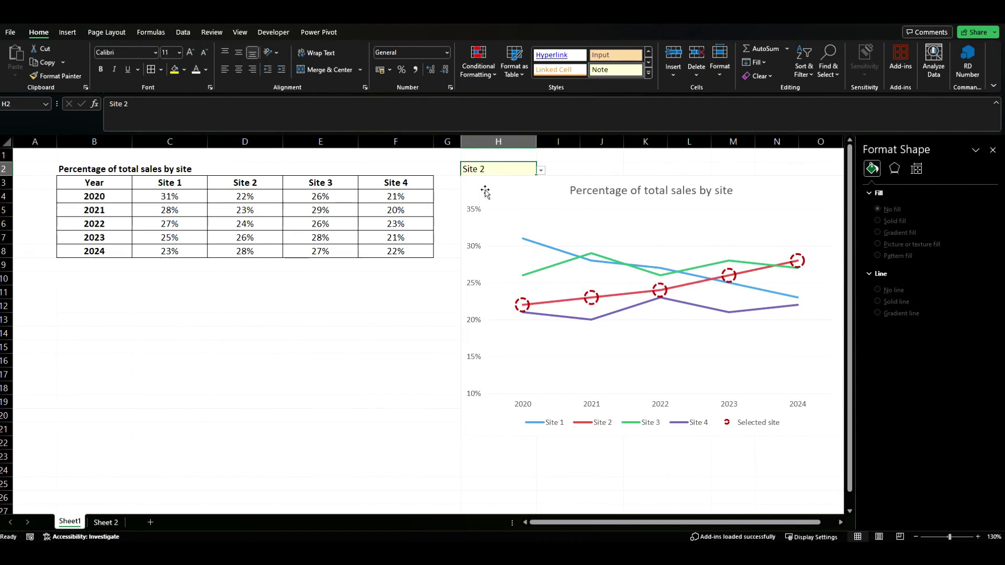
click(541, 170)
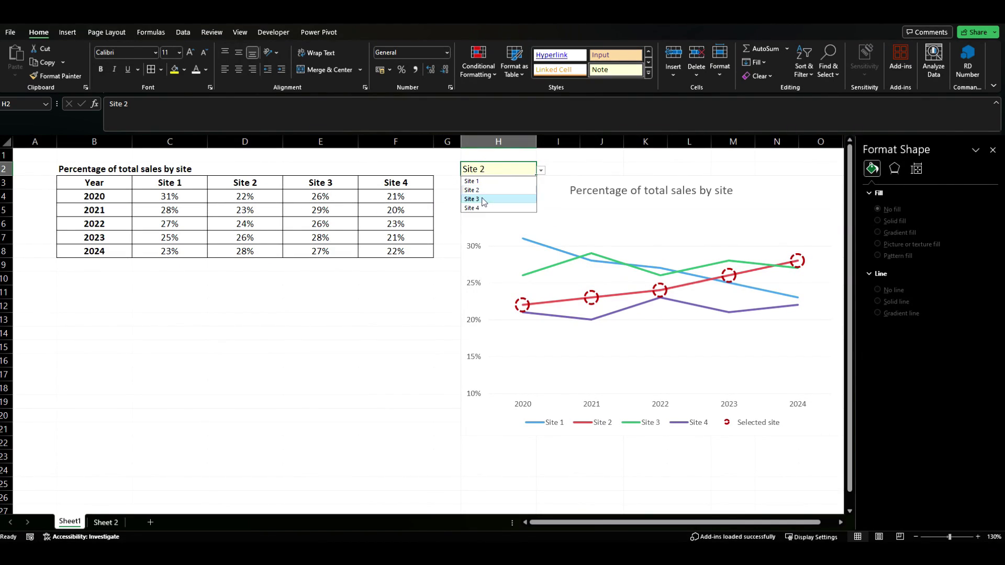
click(487, 198)
click(540, 171)
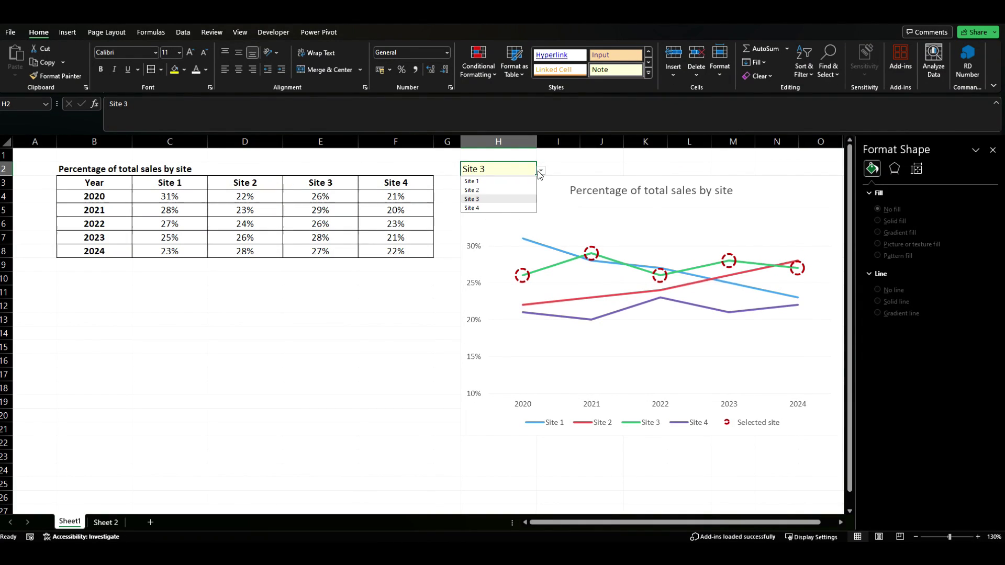
click(489, 208)
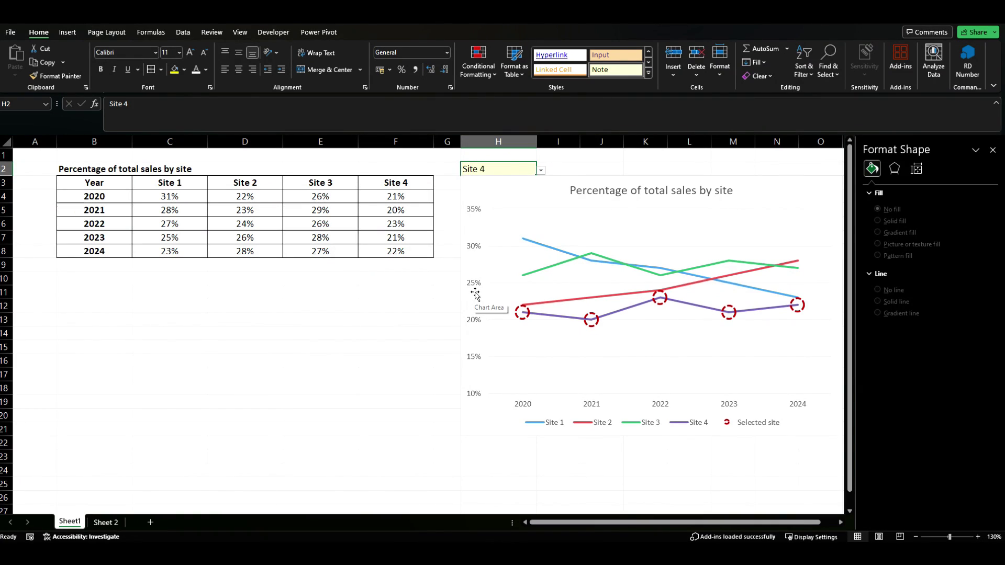
click(111, 522)
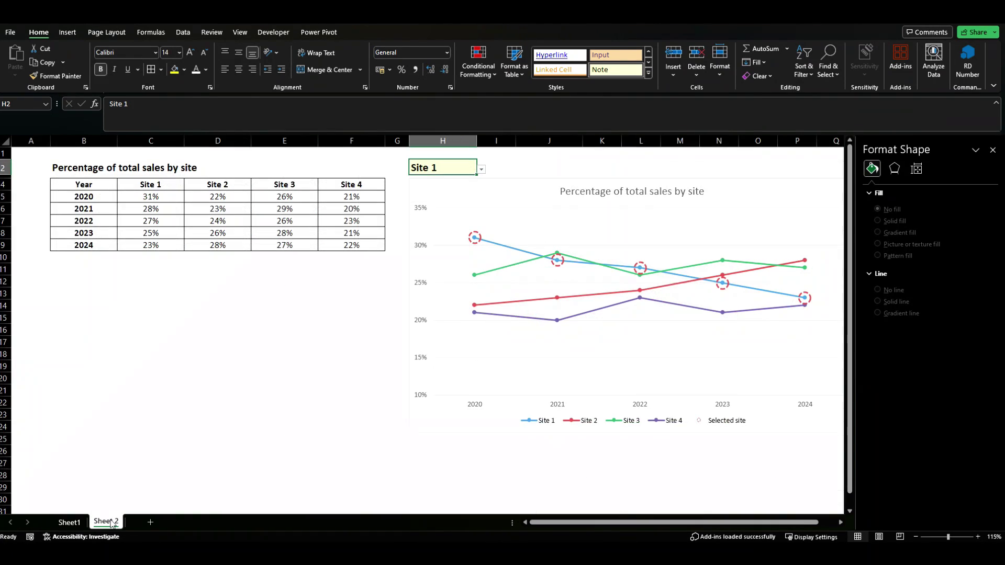
- Back on Sheet1, hide the worksheet gridlines and close the Format Shape pane
click(67, 522)
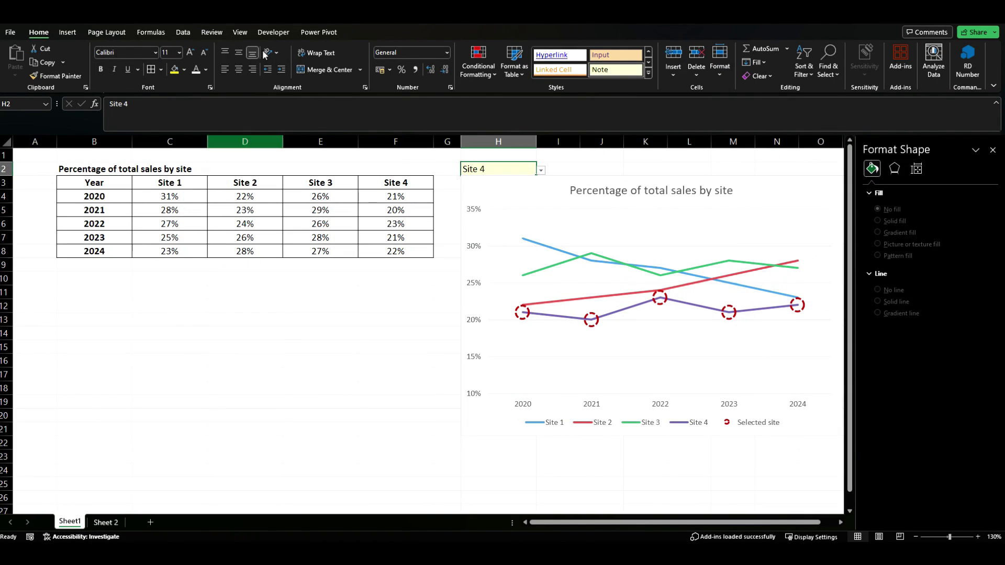
click(239, 34)
click(300, 61)
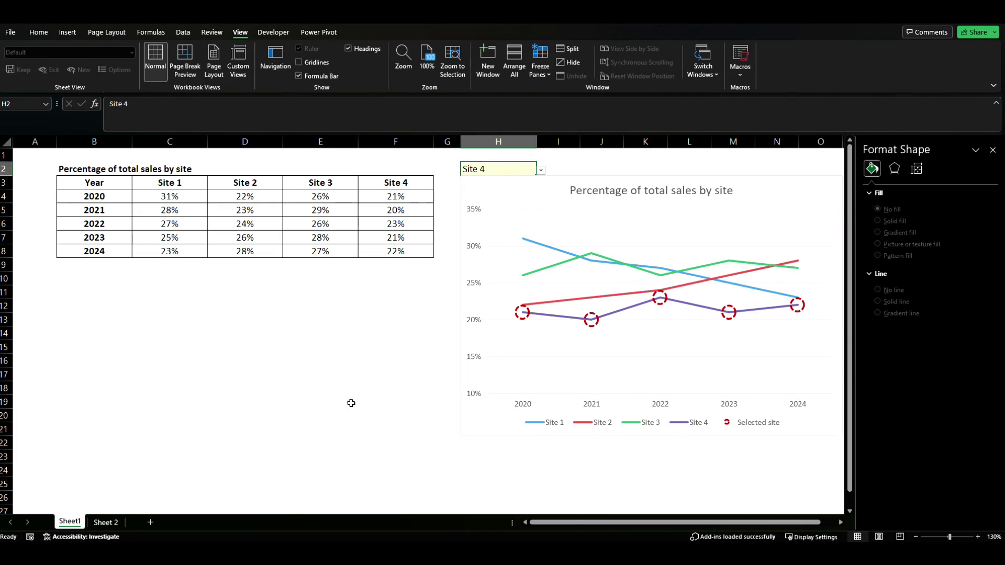
click(992, 150)
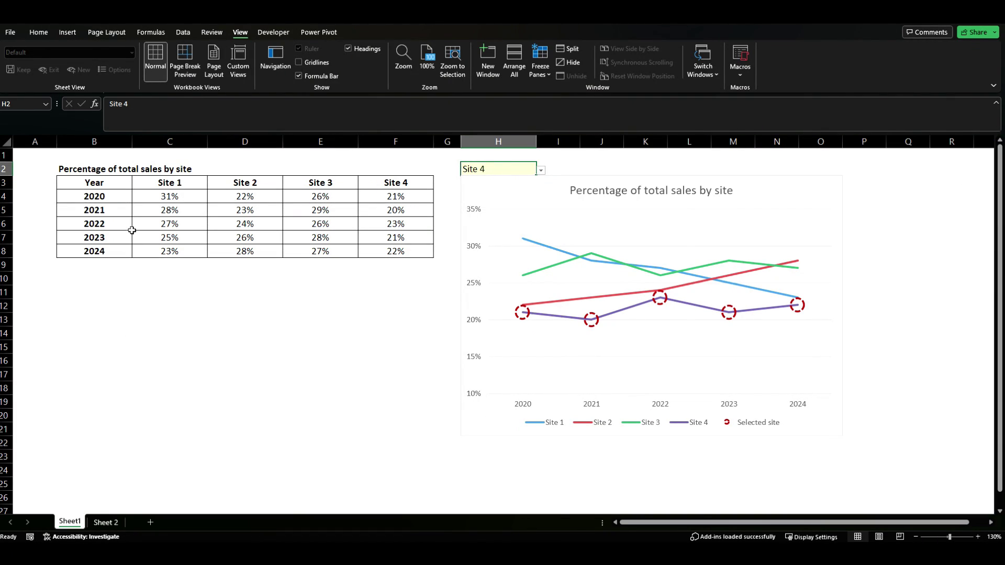